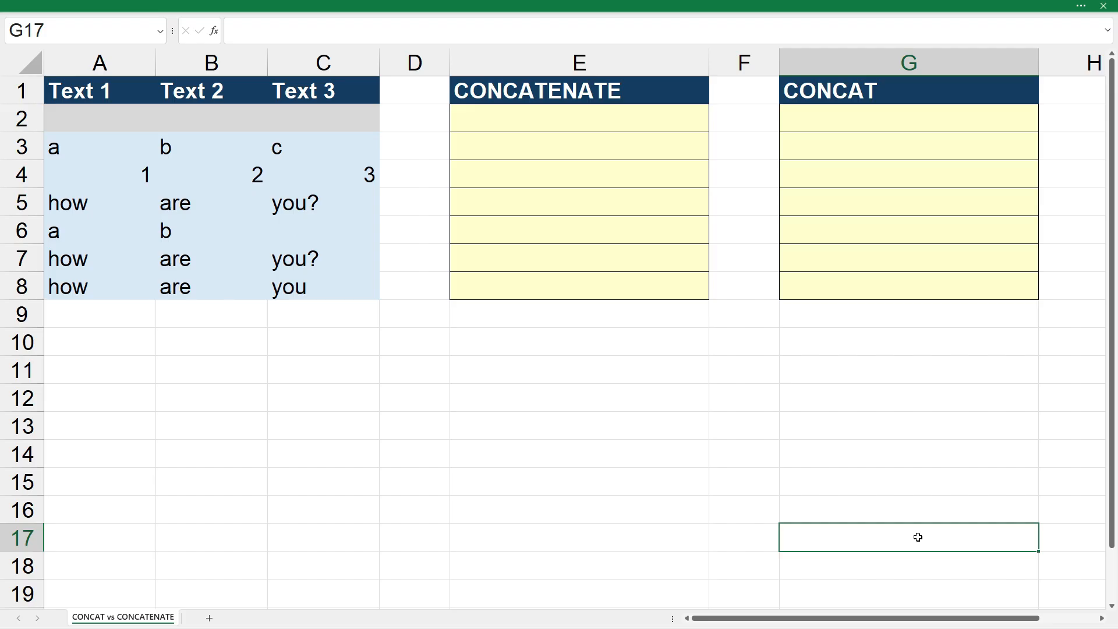
# Enter a CONCATENATE formula in cell E2 that joins the literal texts "a", "b" and "c"
pyautogui.click(606, 118)
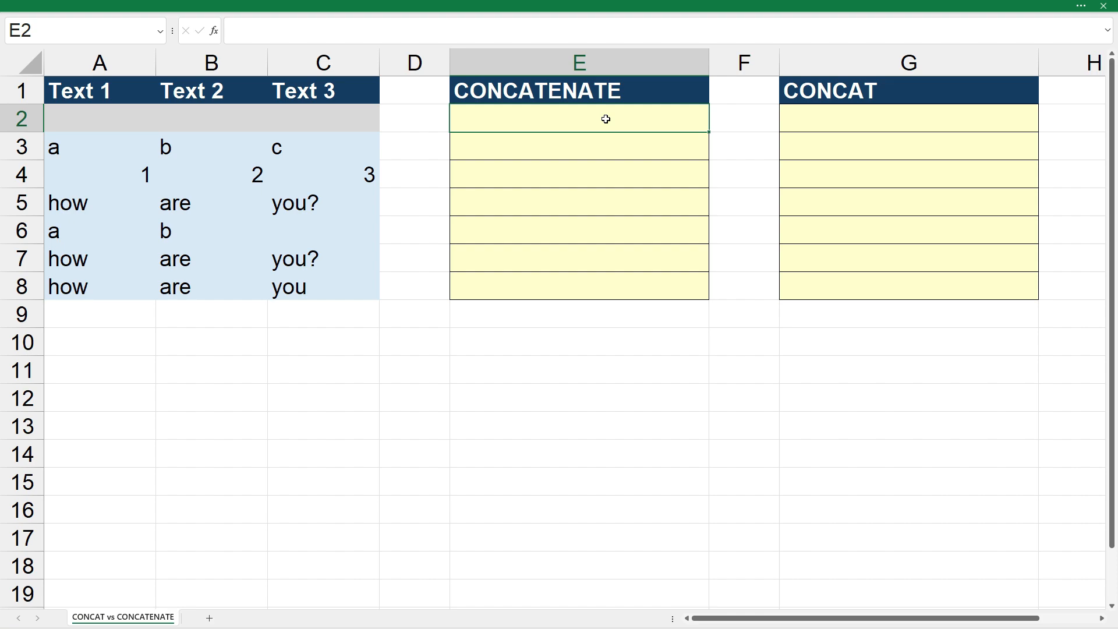
pyautogui.write('=concatenate(')
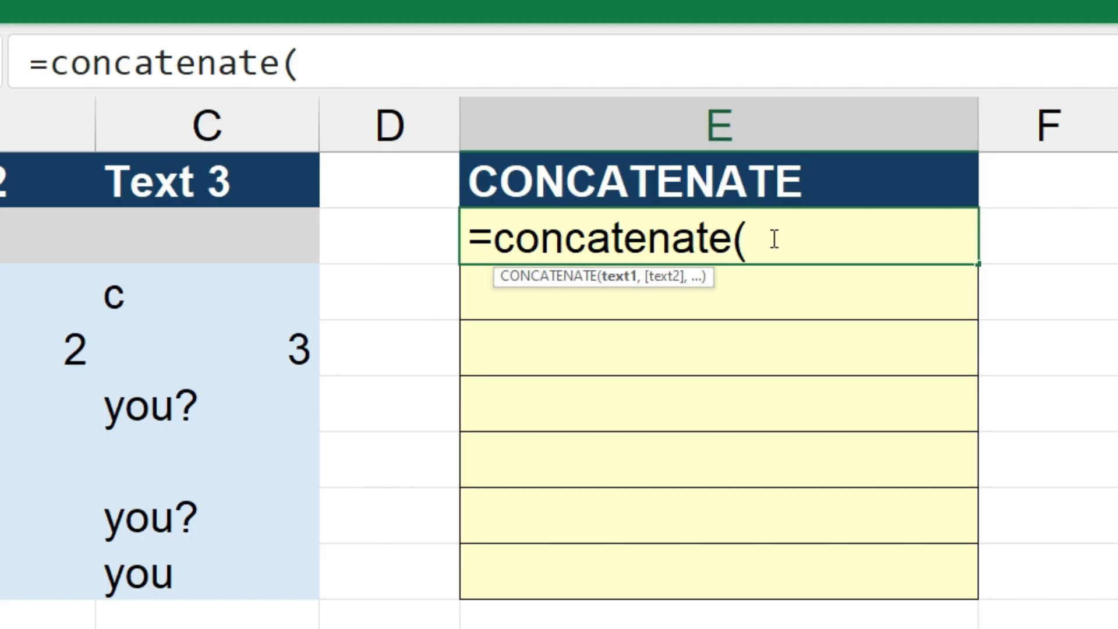
pyautogui.write('"a"')
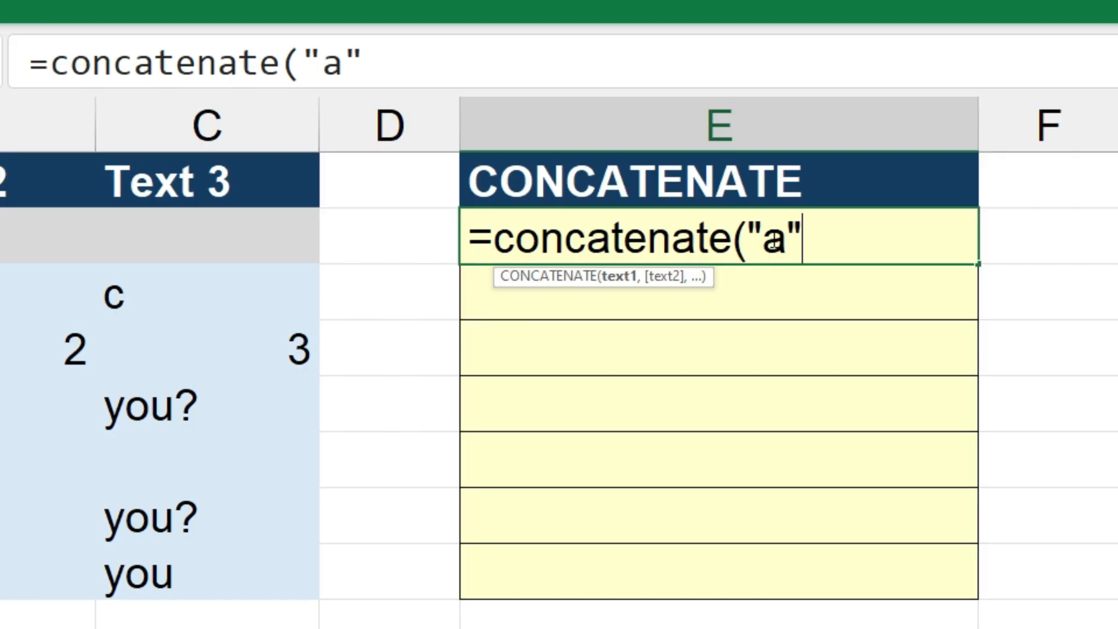
pyautogui.write(',')
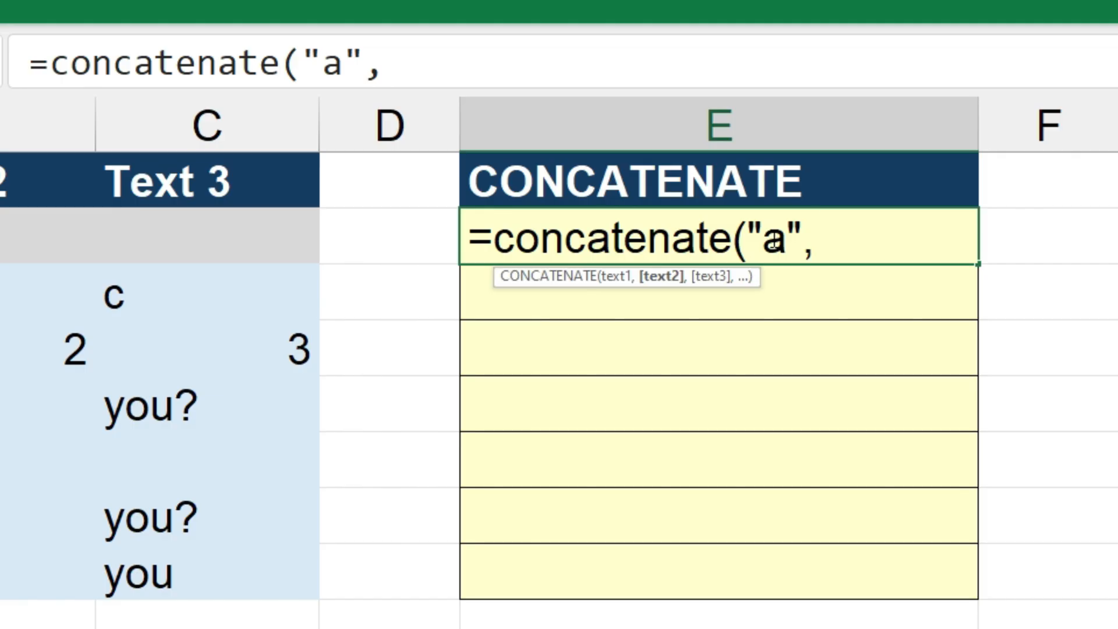
pyautogui.write('"b",')
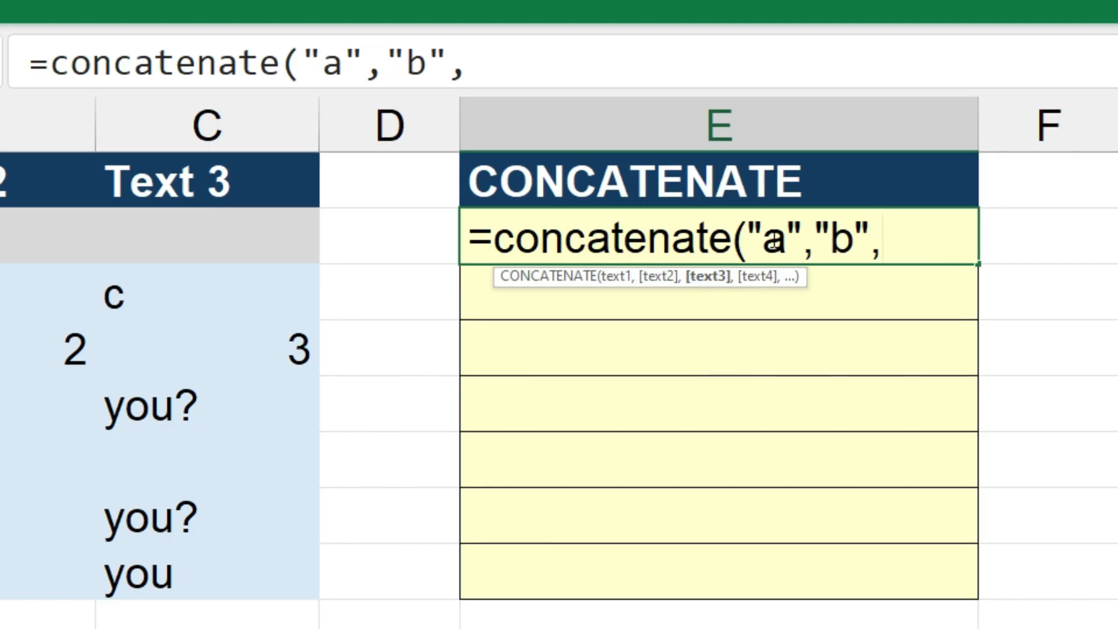
pyautogui.write('"c"')
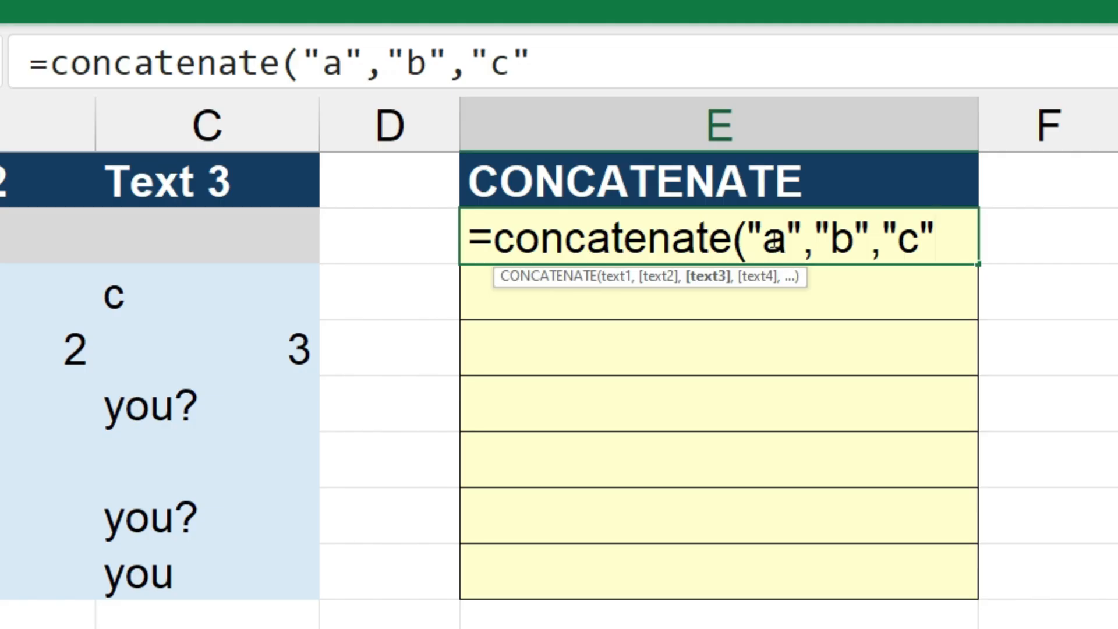
pyautogui.write(')')
pyautogui.hotkey('ctrl', 'Return')
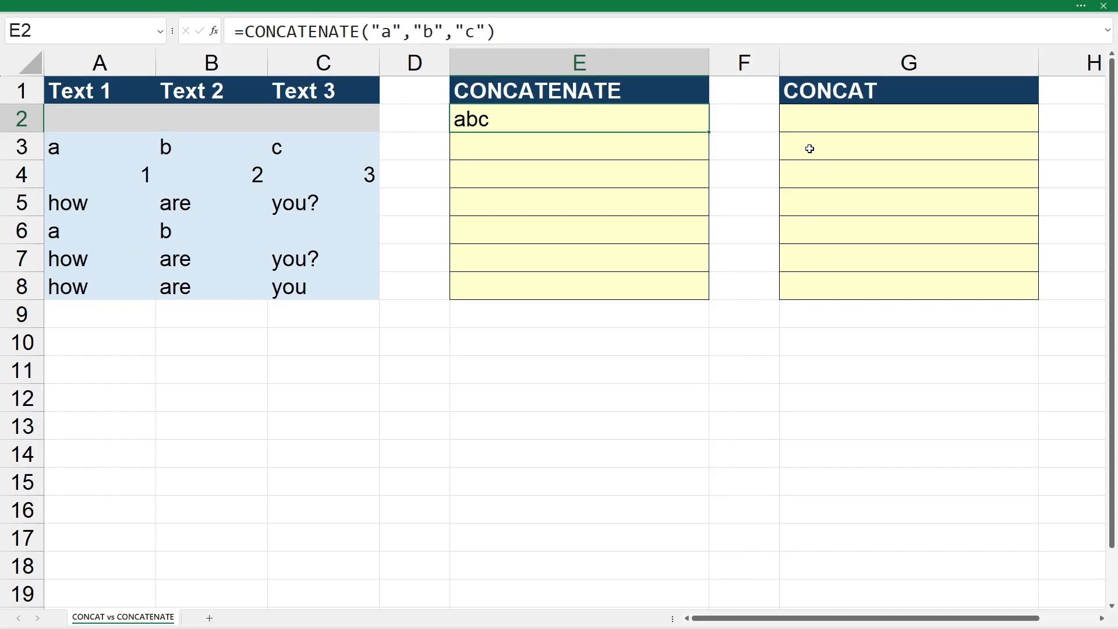
# Enter =CONCAT("a","b","c") in cell G2 and compare its formula with the one in E2
pyautogui.click(858, 124)
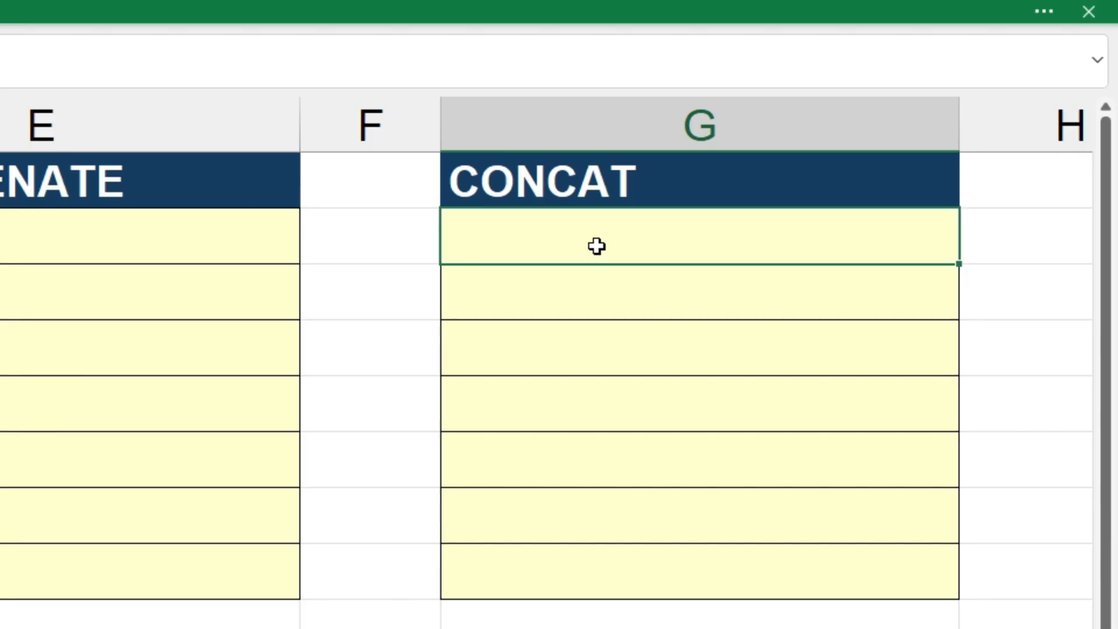
pyautogui.write('=concat(')
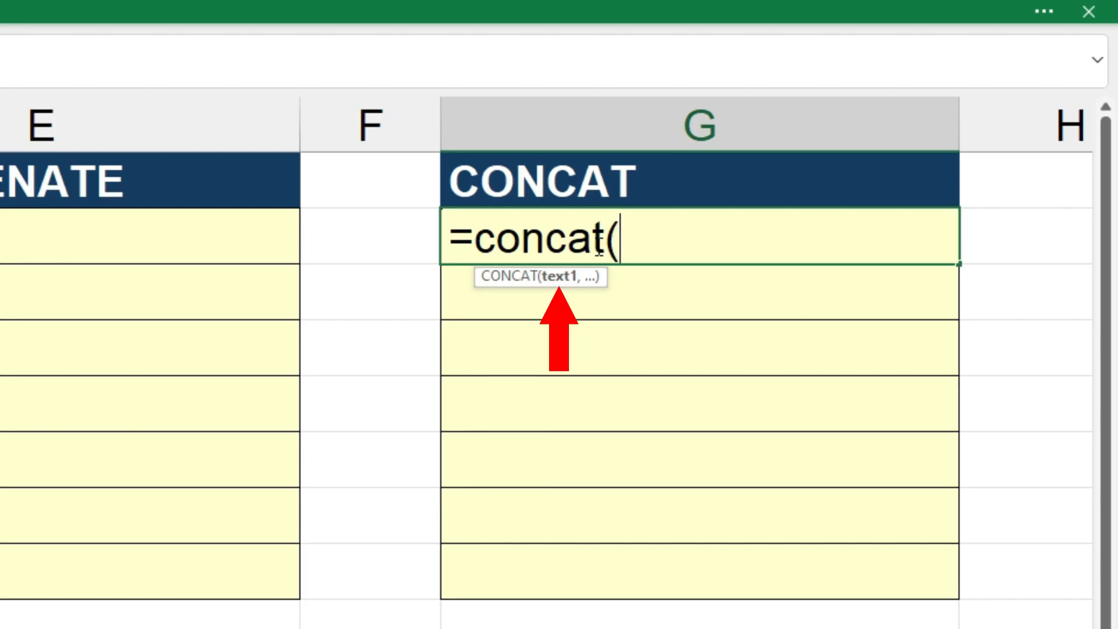
pyautogui.write('"a",')
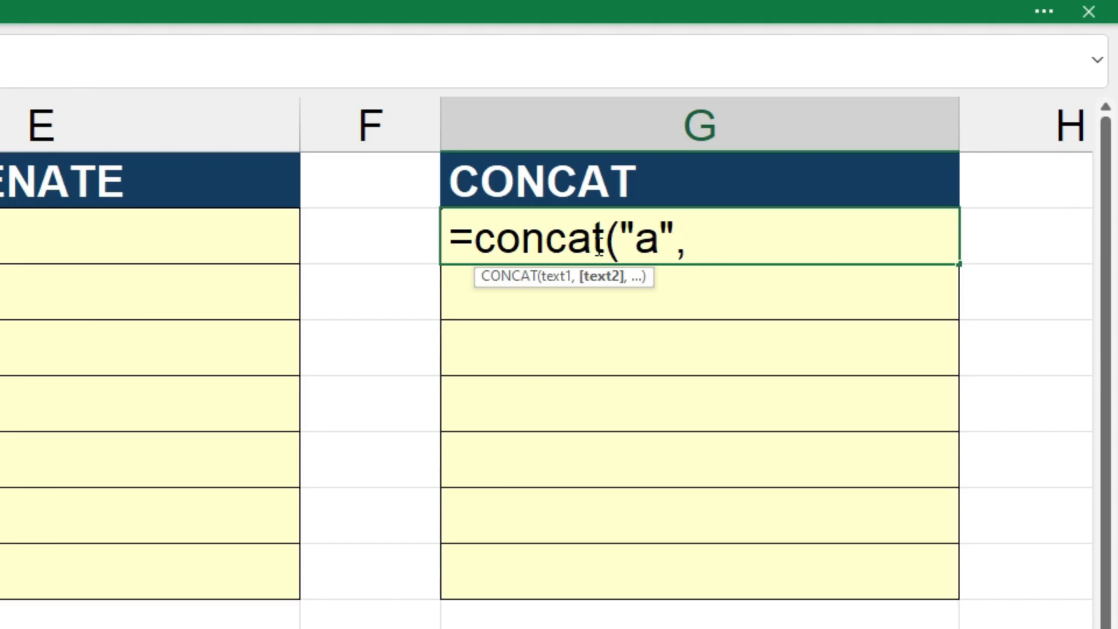
pyautogui.write('"b","c"')
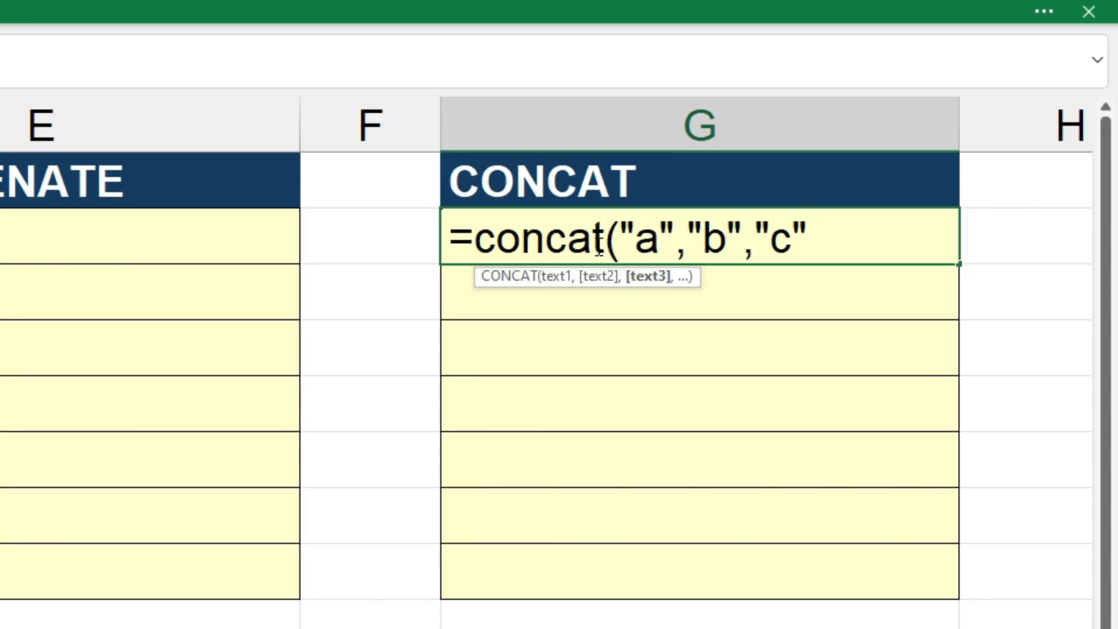
pyautogui.press('Return')
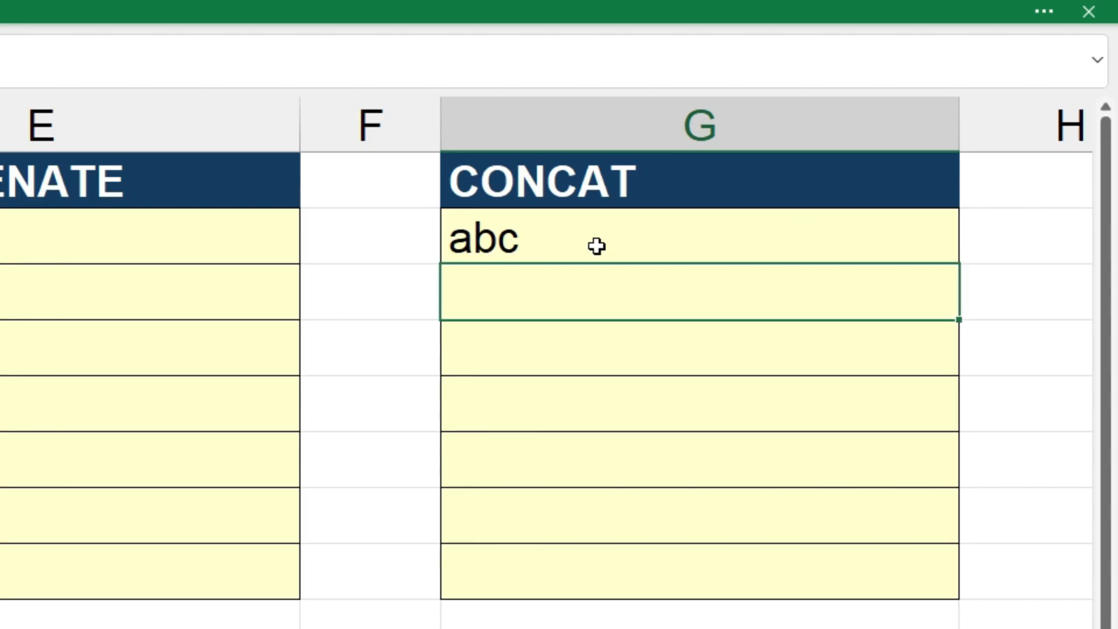
pyautogui.click(596, 246)
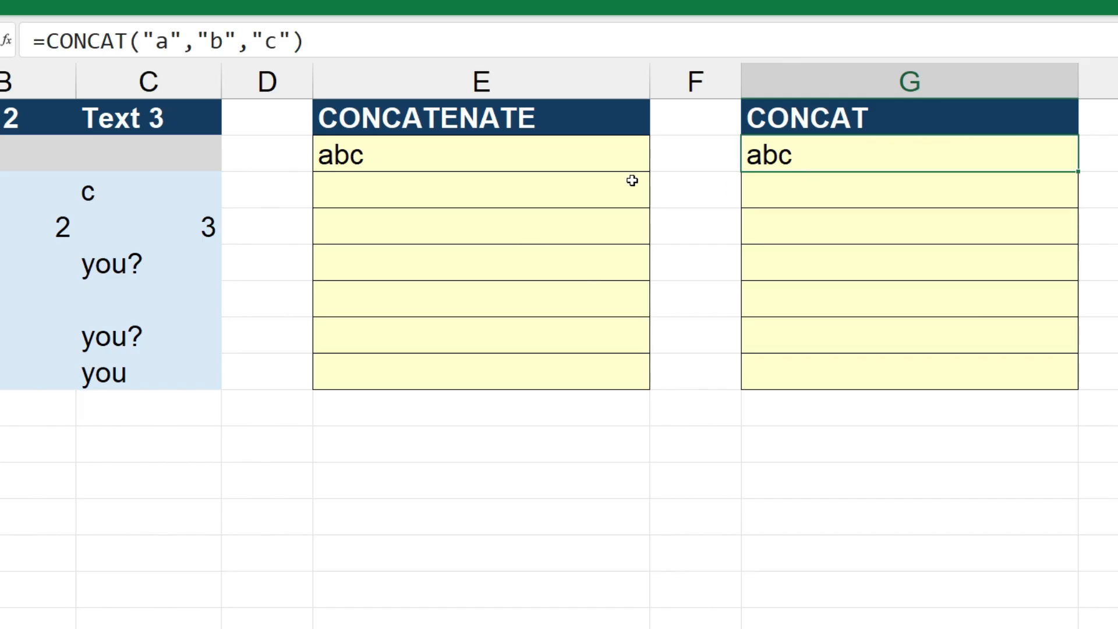
pyautogui.click(595, 158)
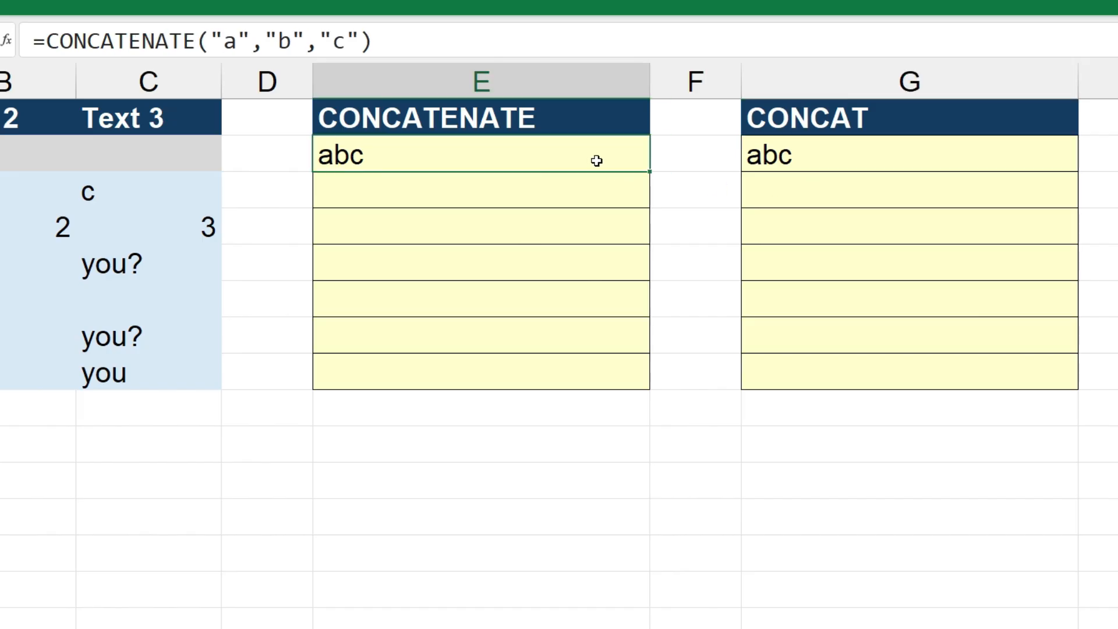
pyautogui.click(802, 160)
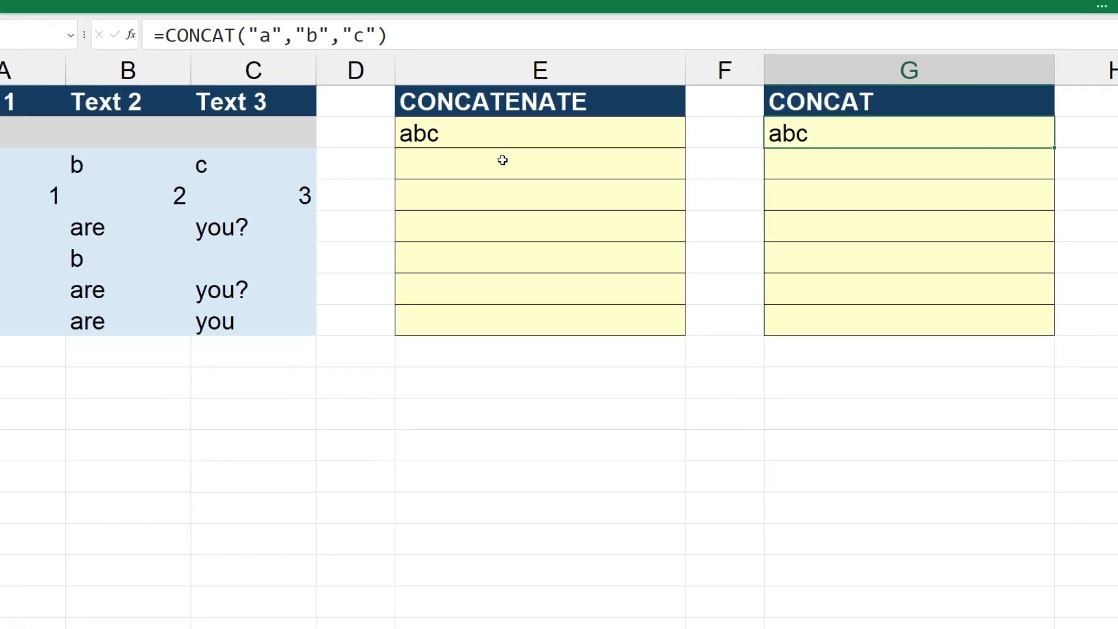
# Enter =CONCATENATE(A3,B3,C3) in cell E3 using separate cell references, and compare it with the formula in E2
pyautogui.click(437, 184)
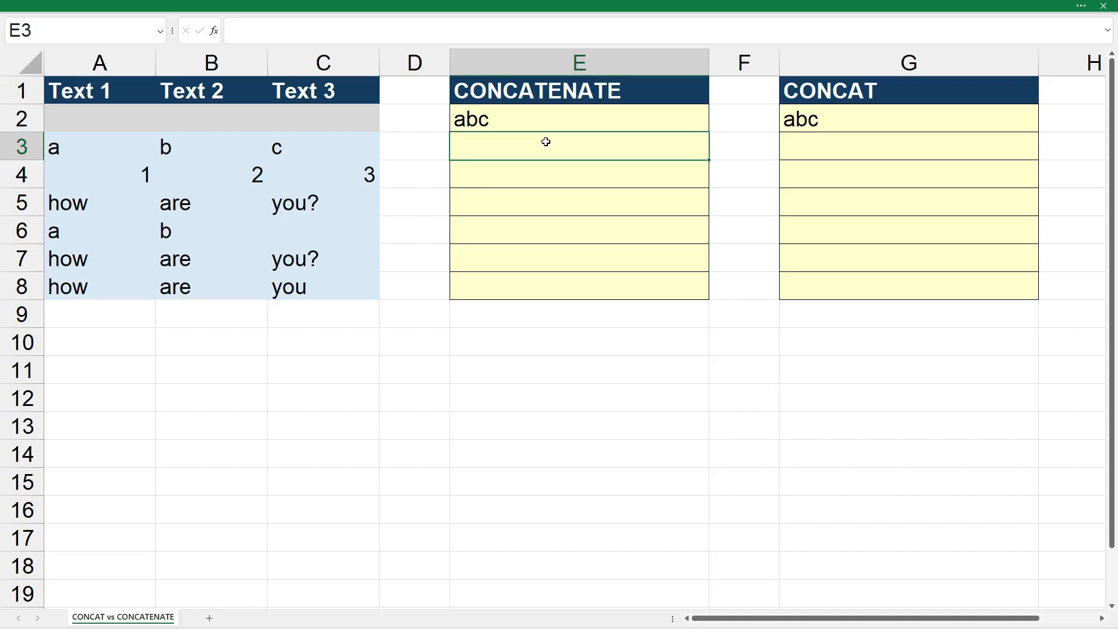
pyautogui.write('=concatenate(')
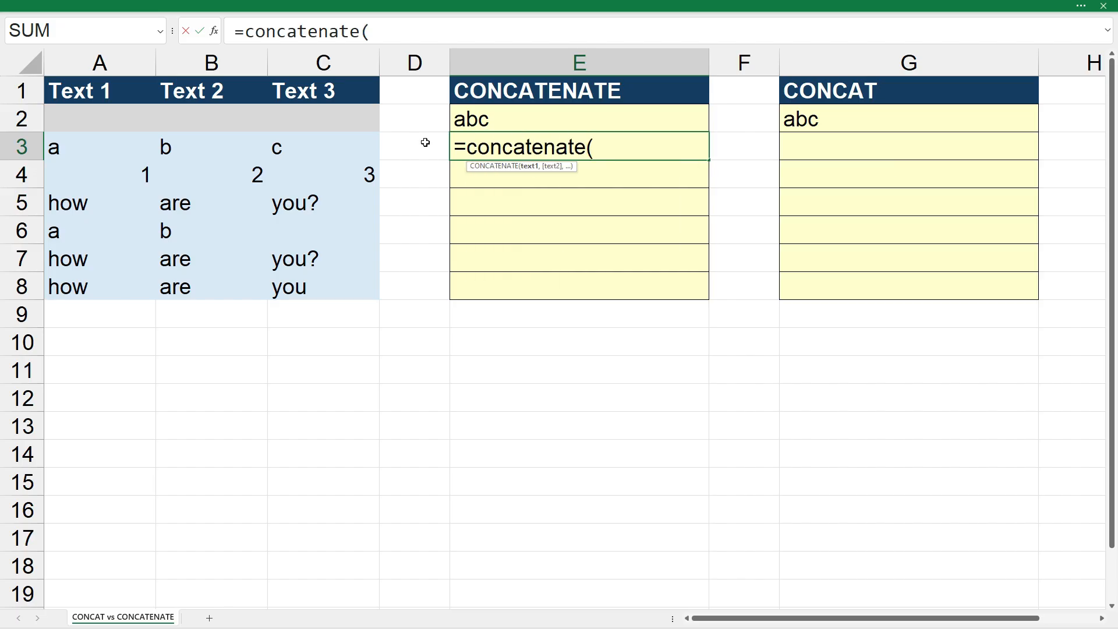
pyautogui.click(97, 144)
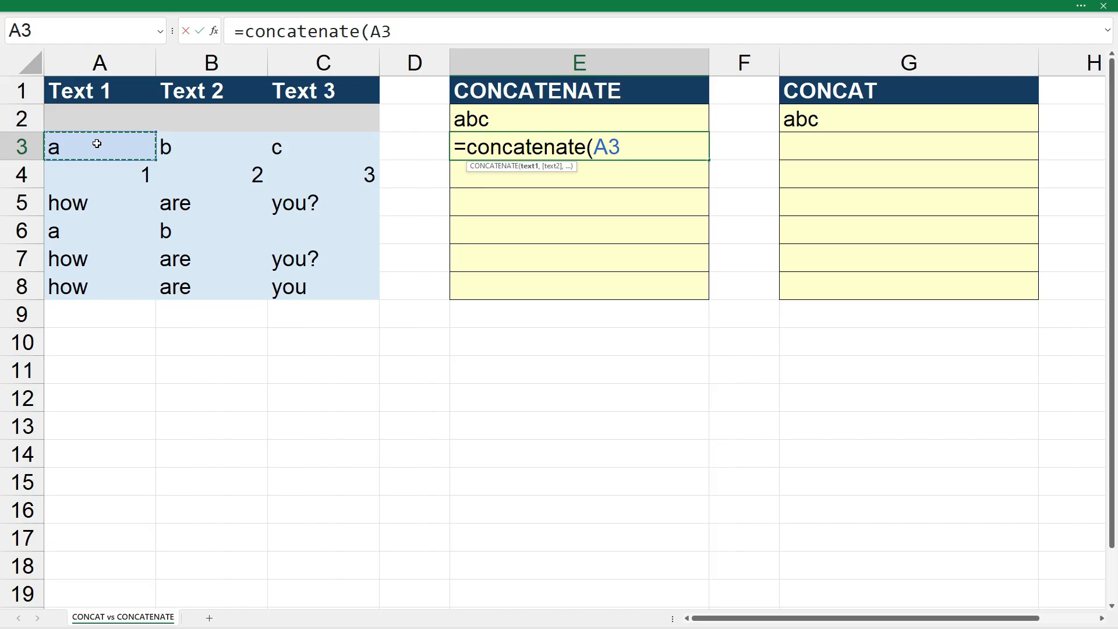
pyautogui.write(',')
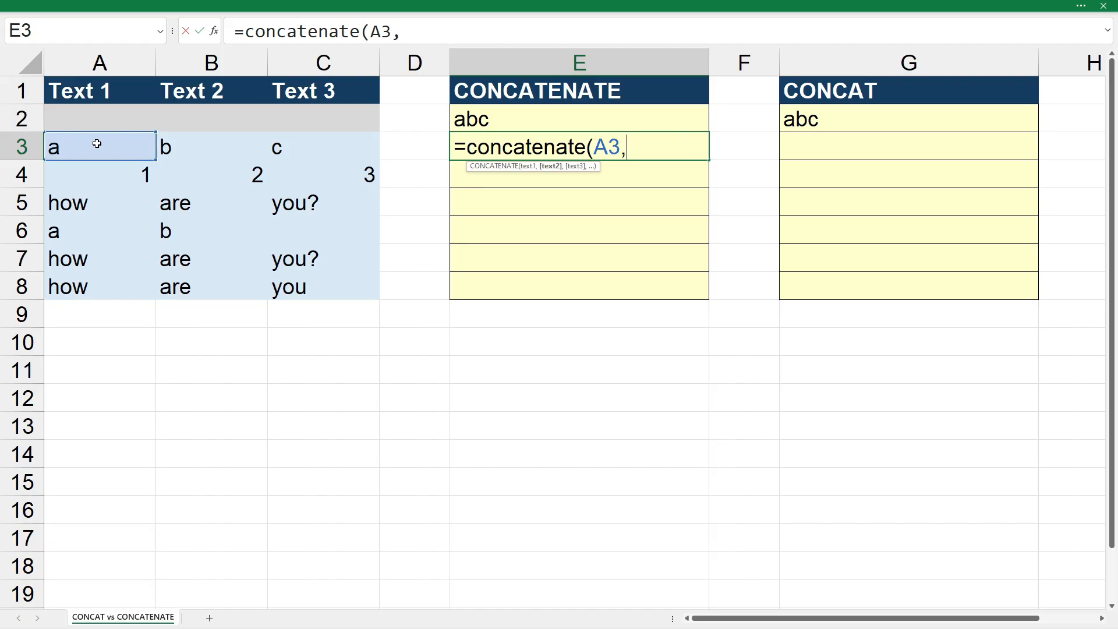
pyautogui.click(198, 148)
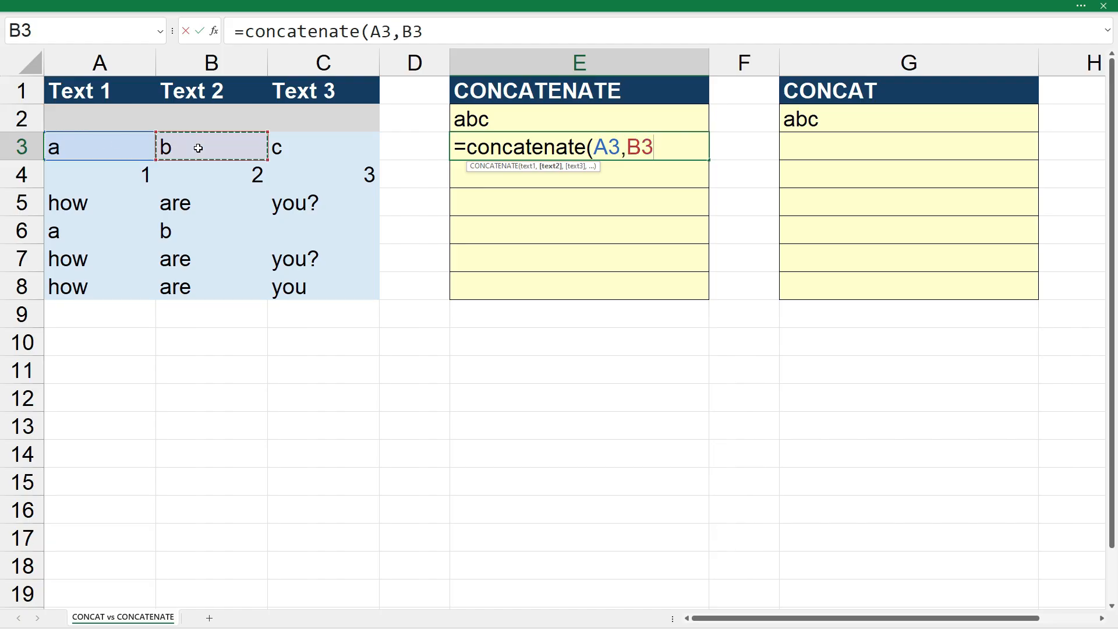
pyautogui.write(',')
pyautogui.click(314, 151)
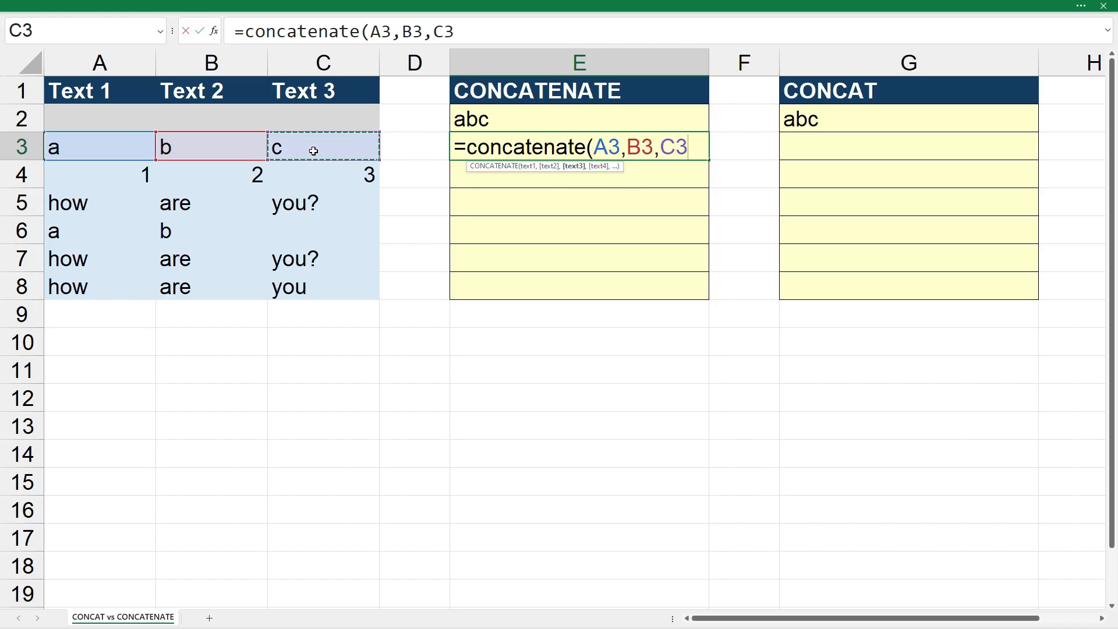
pyautogui.press('Return')
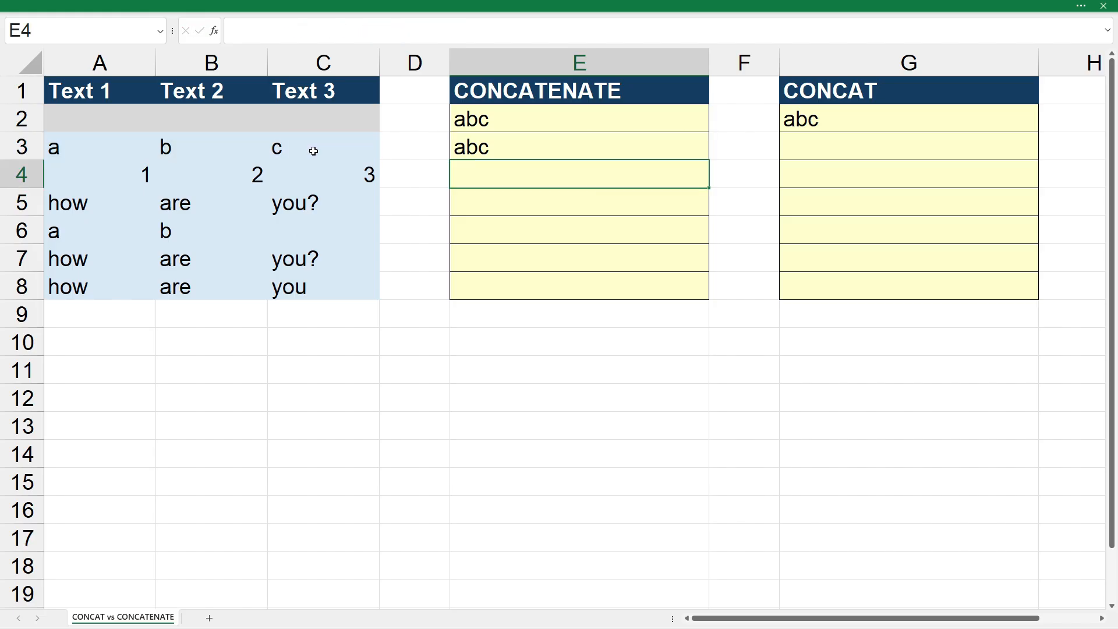
pyautogui.click(520, 147)
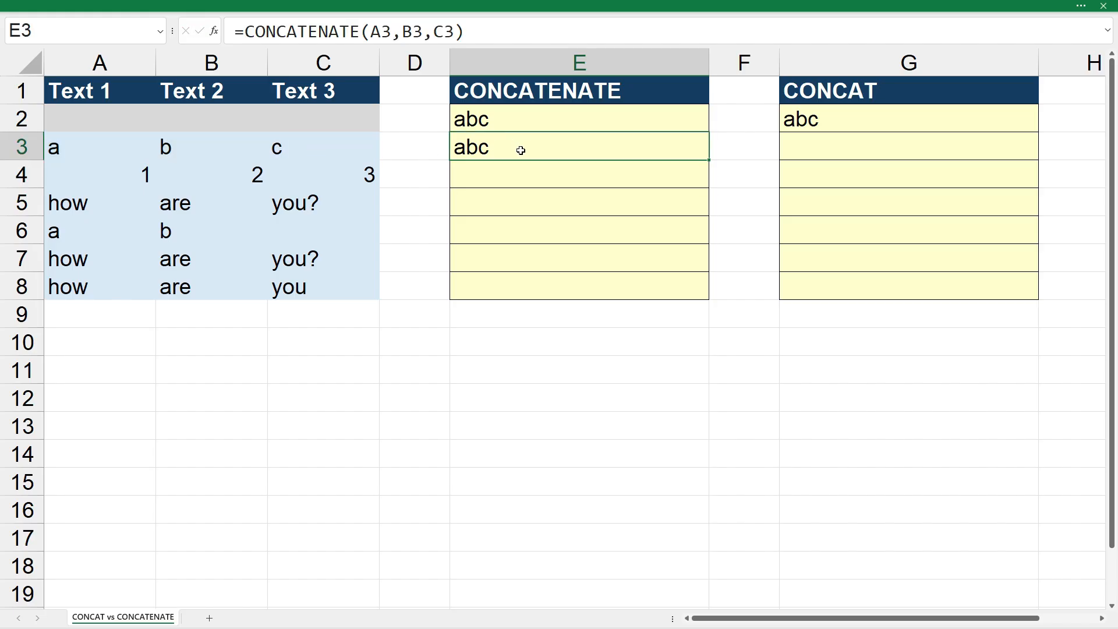
pyautogui.click(550, 123)
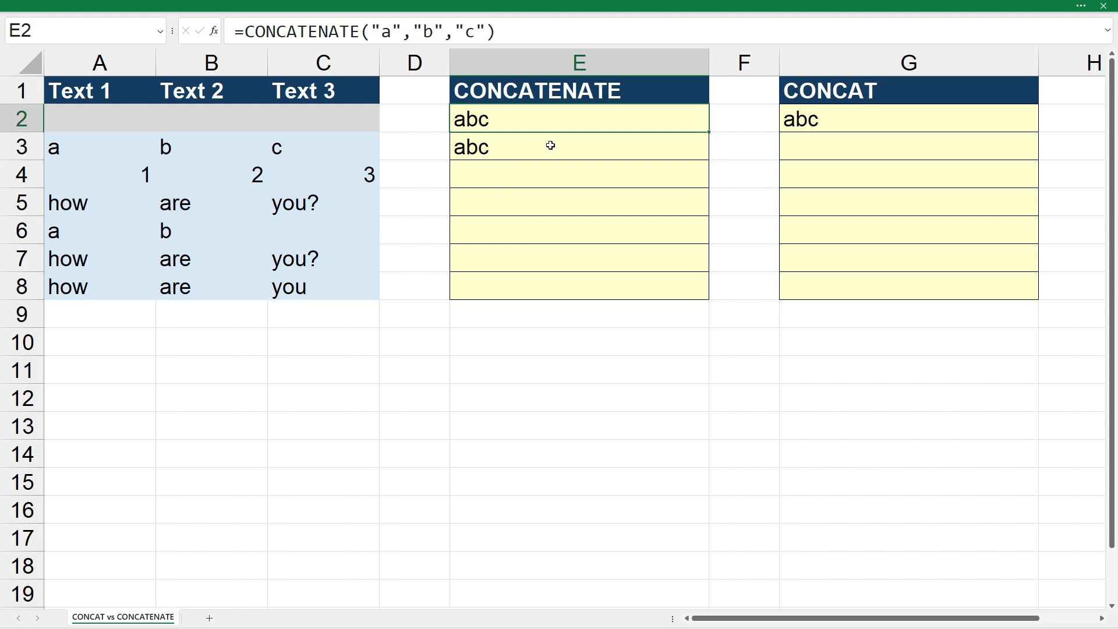
pyautogui.click(551, 146)
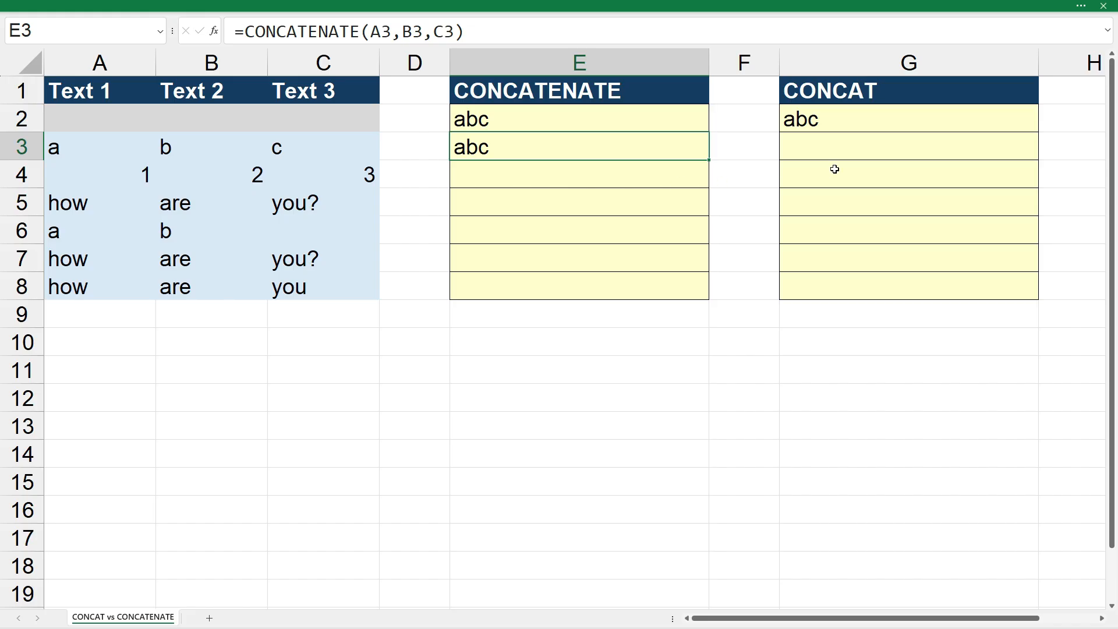
# Enter a CONCAT formula in cell G3 that joins the whole range A3:C3, and review the formula
pyautogui.click(849, 152)
pyautogui.write('=concat(')
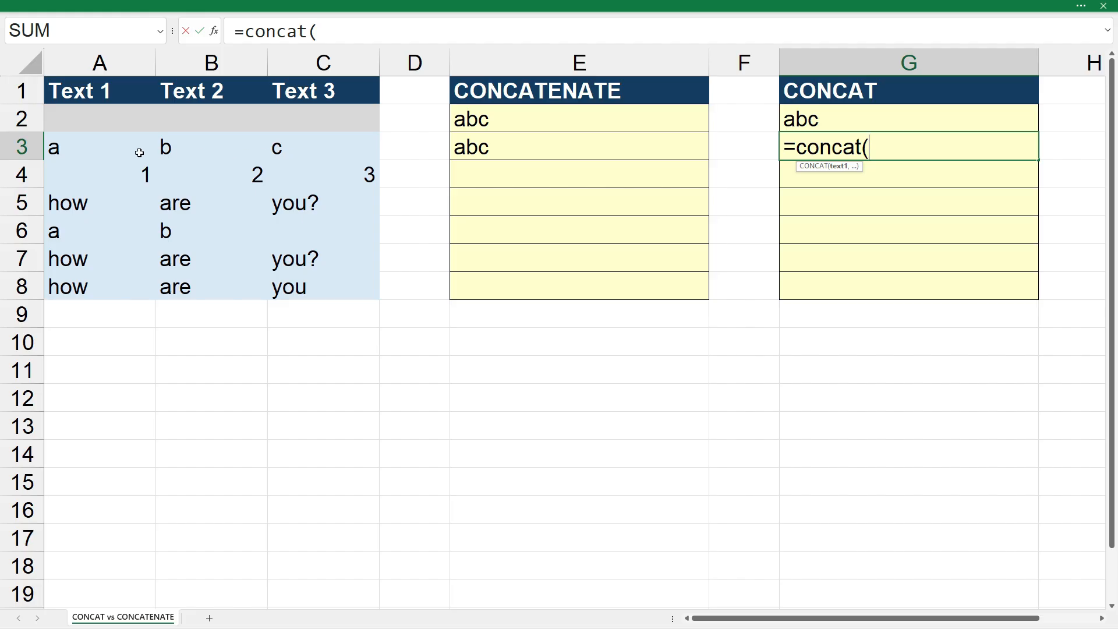
pyautogui.moveTo(111, 151); pyautogui.dragTo(334, 147)
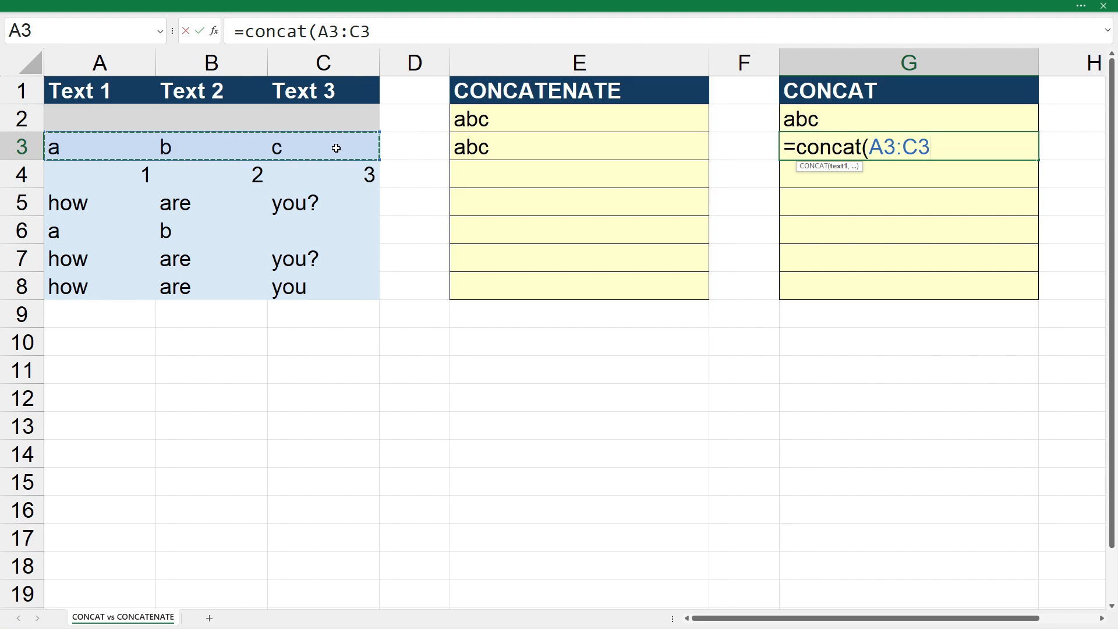
pyautogui.write(')')
pyautogui.press('Return')
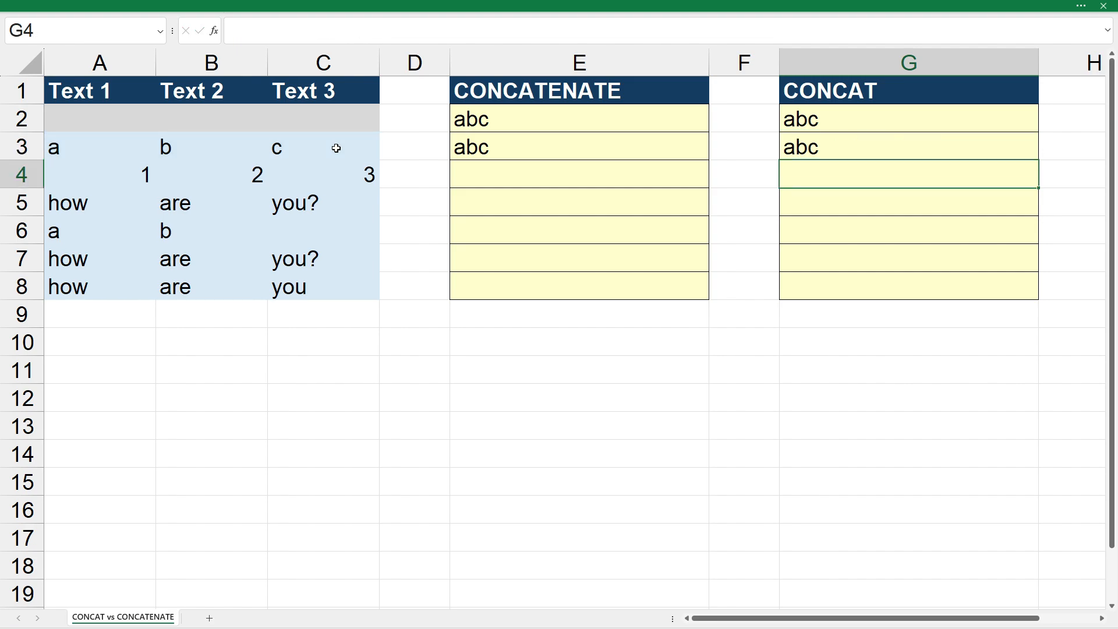
pyautogui.click(849, 147)
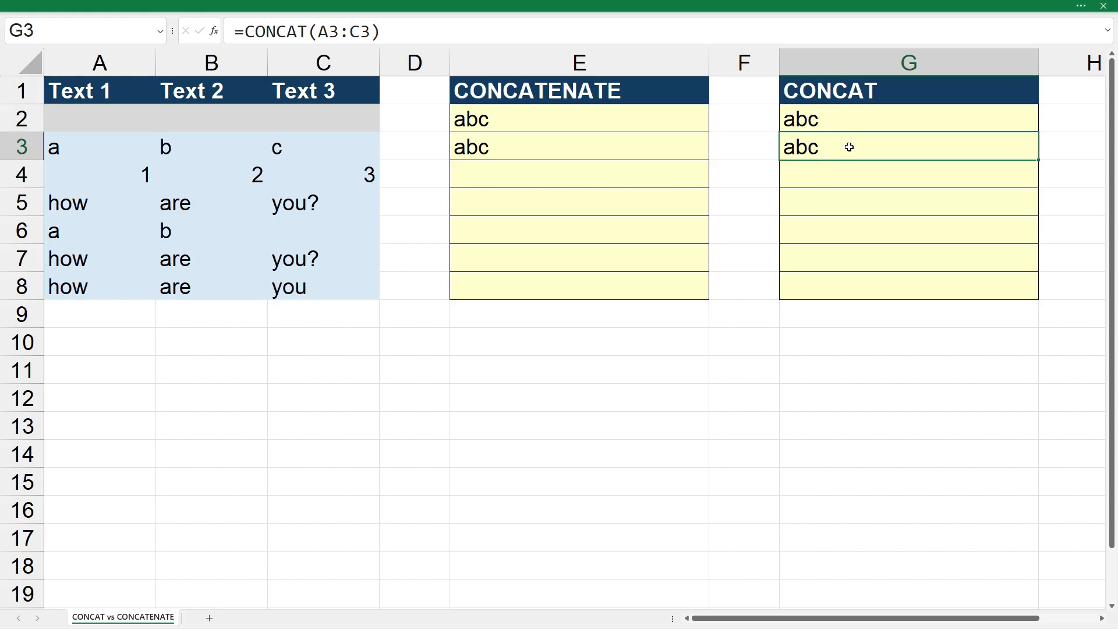
# Fill the CONCATENATE formula from E3 down to E4 and inspect the copied formula's cell references
pyautogui.click(654, 146)
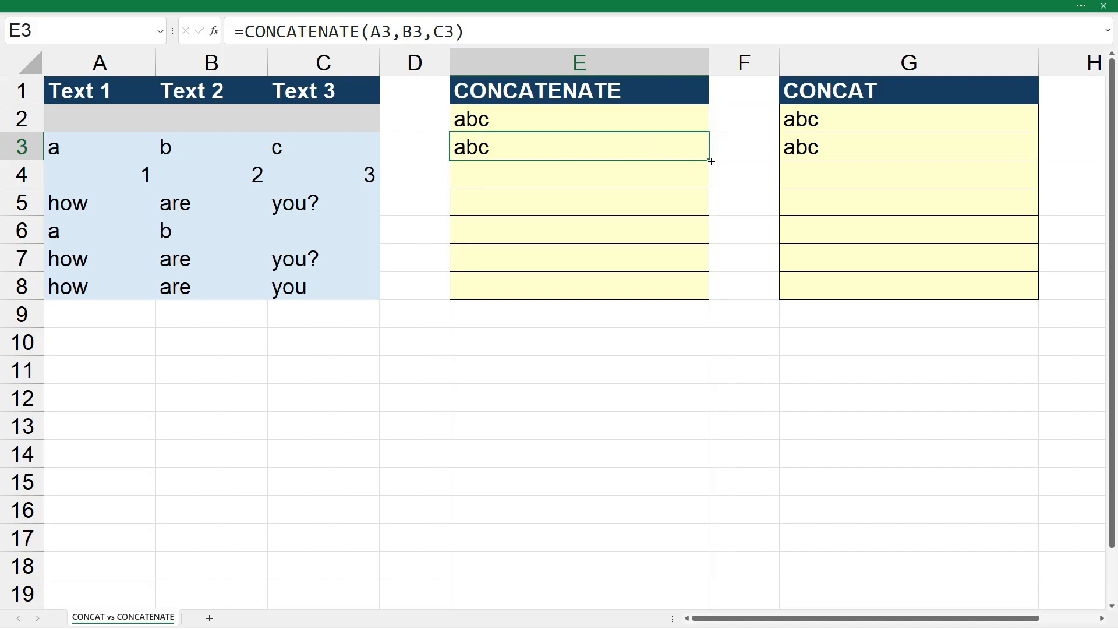
pyautogui.moveTo(710, 160); pyautogui.dragTo(709, 180)
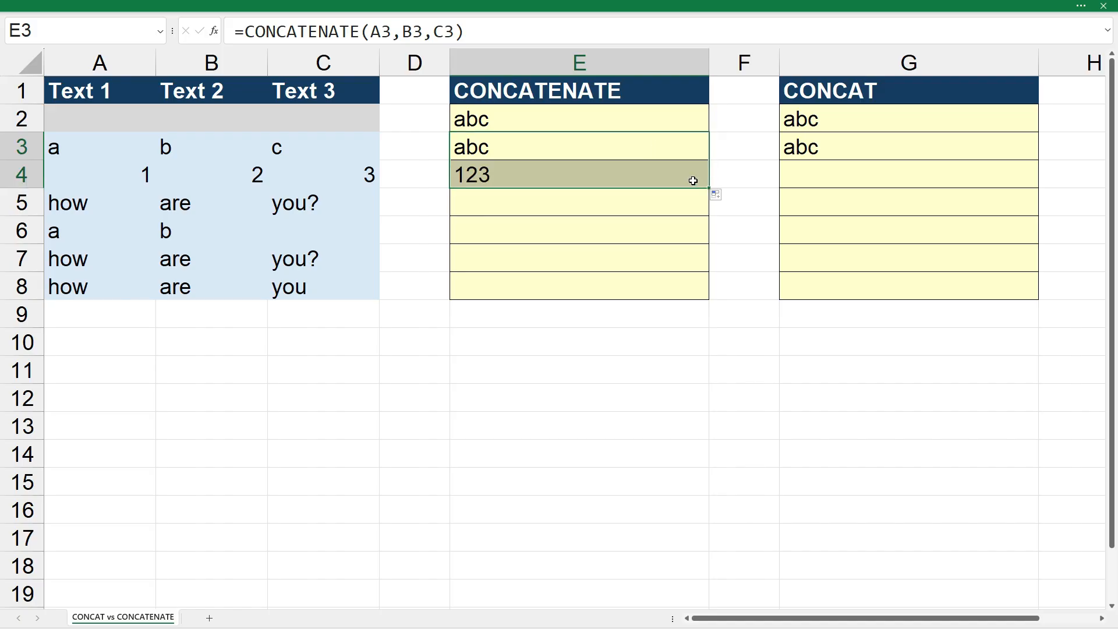
pyautogui.click(618, 175)
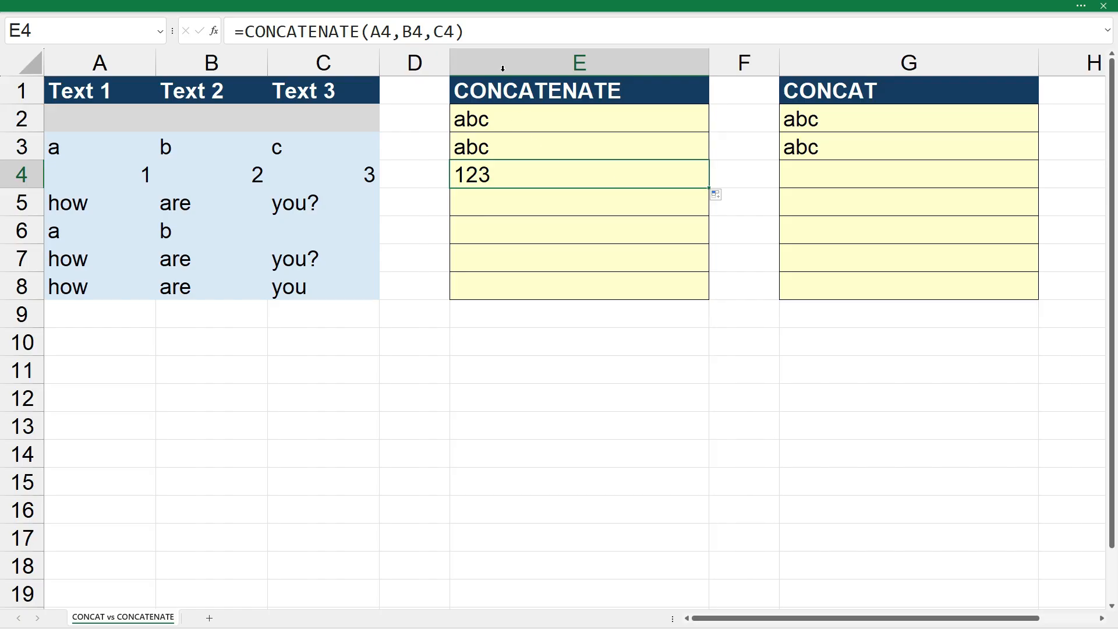
pyautogui.click(499, 27)
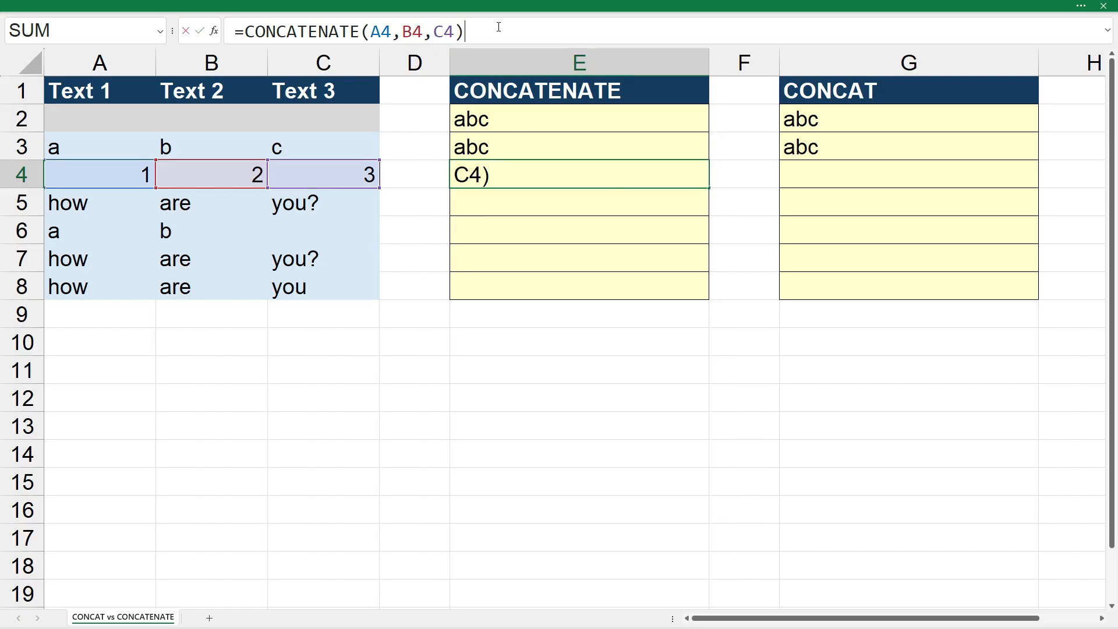
pyautogui.press('Escape')
# Fill the CONCAT formula from G3 down to G4 and check the copied formula
pyautogui.click(916, 149)
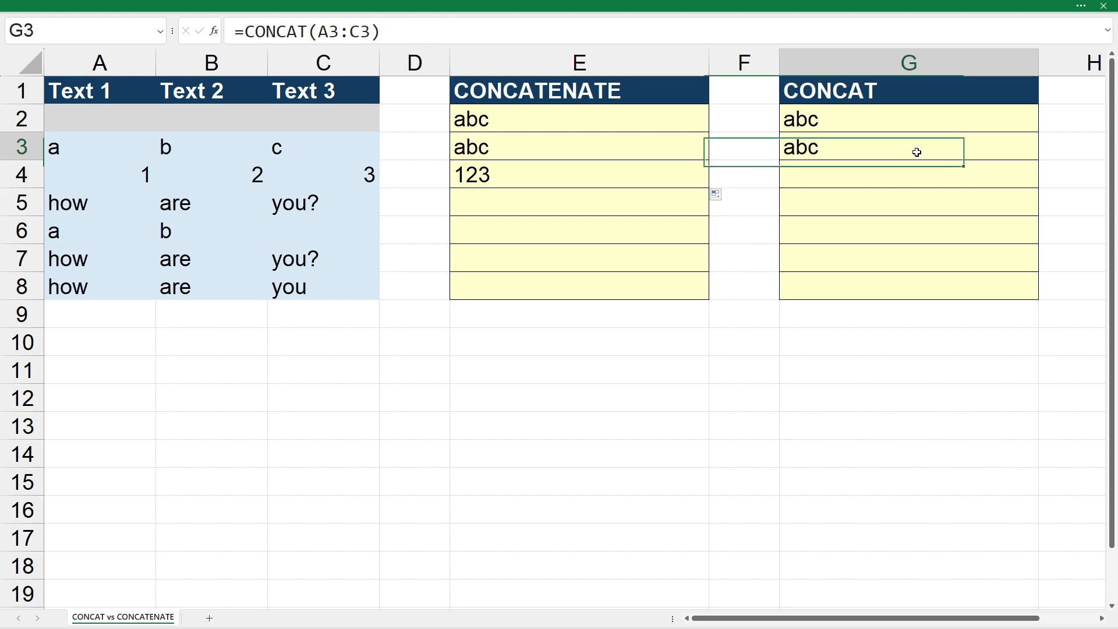
pyautogui.moveTo(1038, 161); pyautogui.dragTo(1017, 178)
pyautogui.click(970, 175)
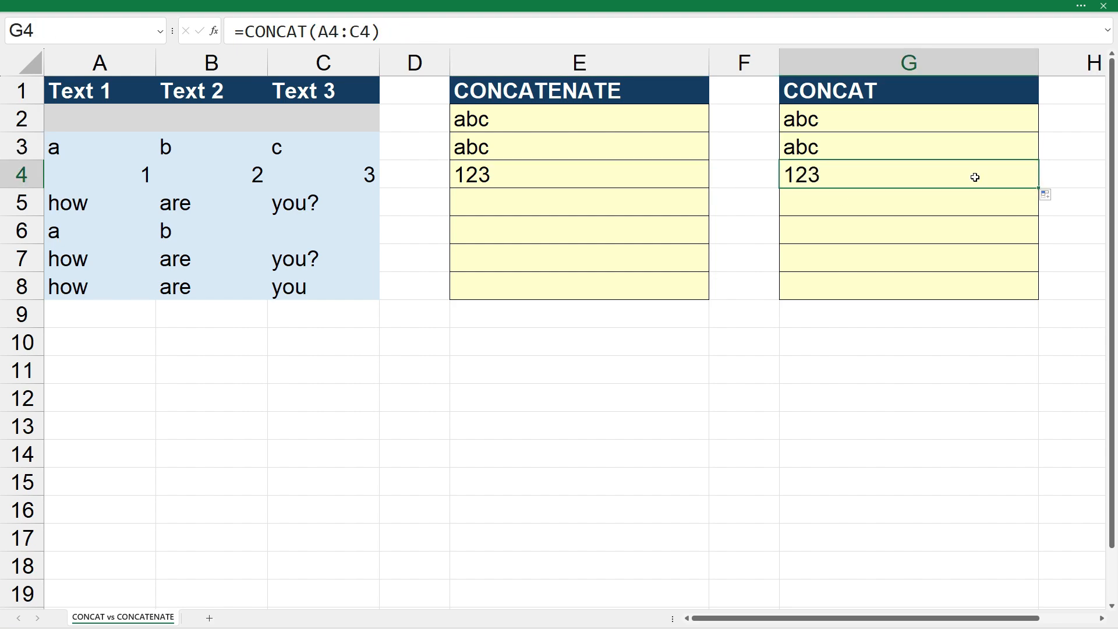
# Check the range referenced by the CONCAT formula in G4, and fill the CONCATENATE formula from E4 down to E5
pyautogui.click(499, 35)
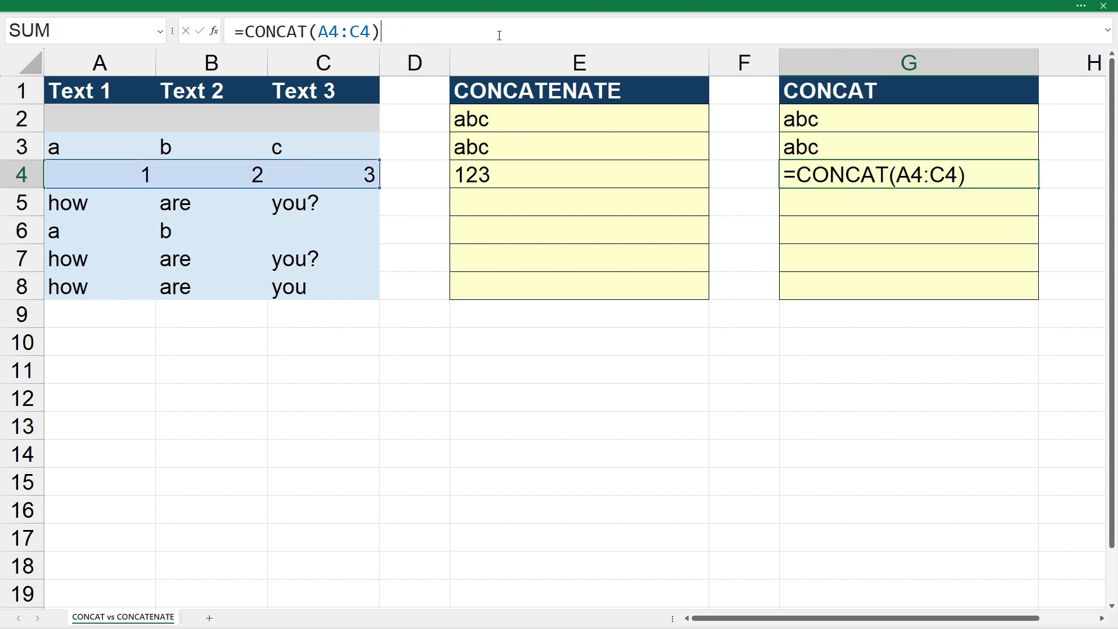
pyautogui.press('Escape')
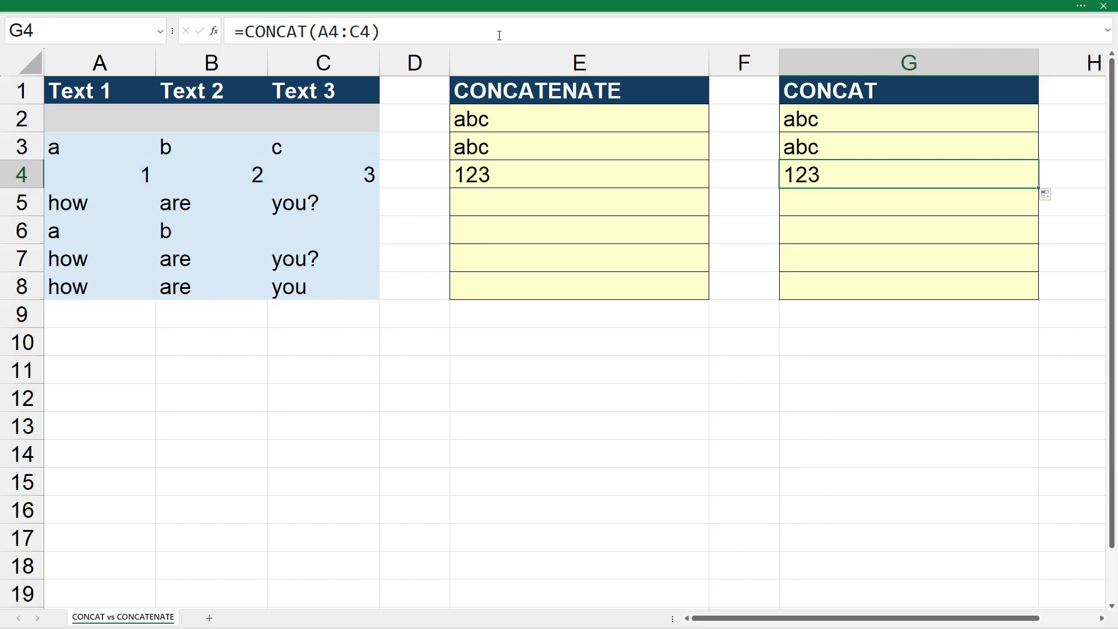
pyautogui.click(628, 179)
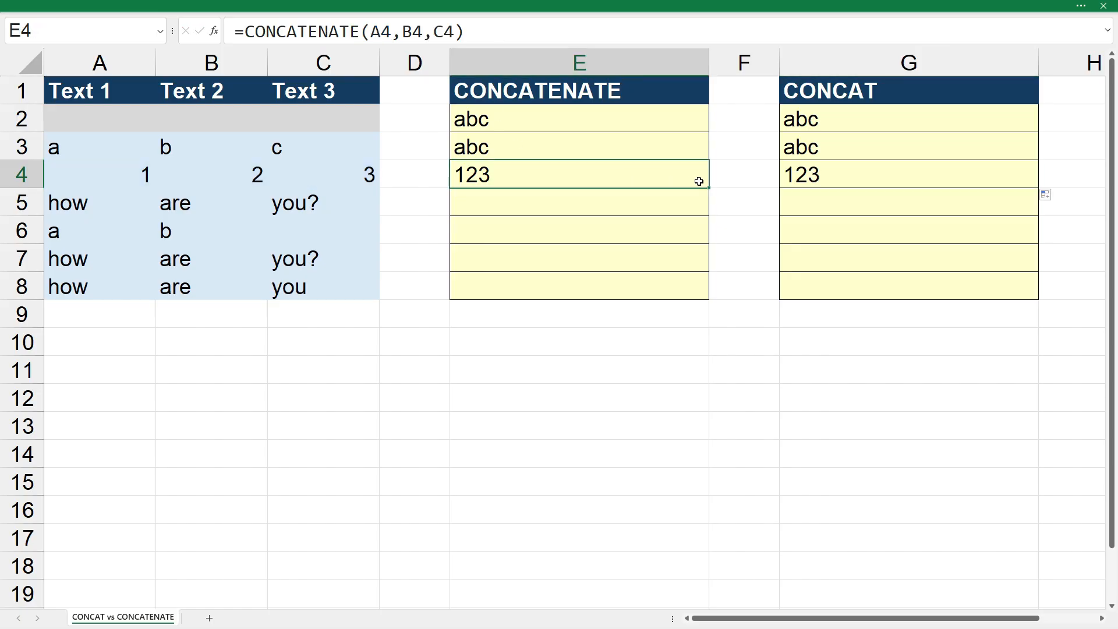
pyautogui.moveTo(711, 190); pyautogui.dragTo(710, 211)
pyautogui.click(664, 204)
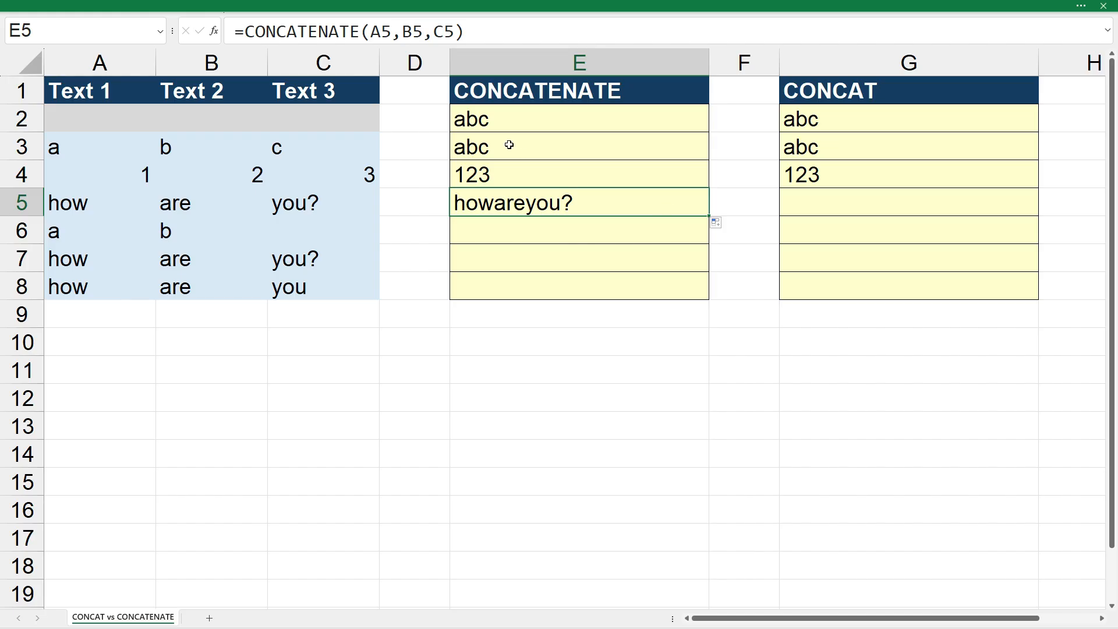
# Fill the CONCAT formula from G4 down to G5
pyautogui.click(858, 193)
pyautogui.click(959, 176)
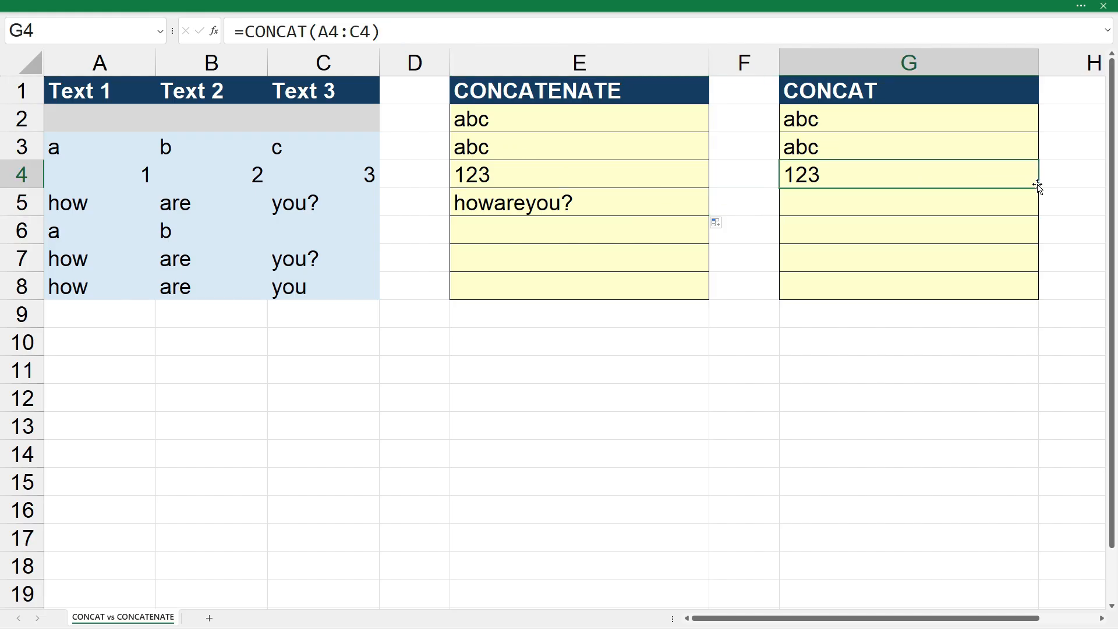
pyautogui.moveTo(1038, 186); pyautogui.dragTo(1040, 213)
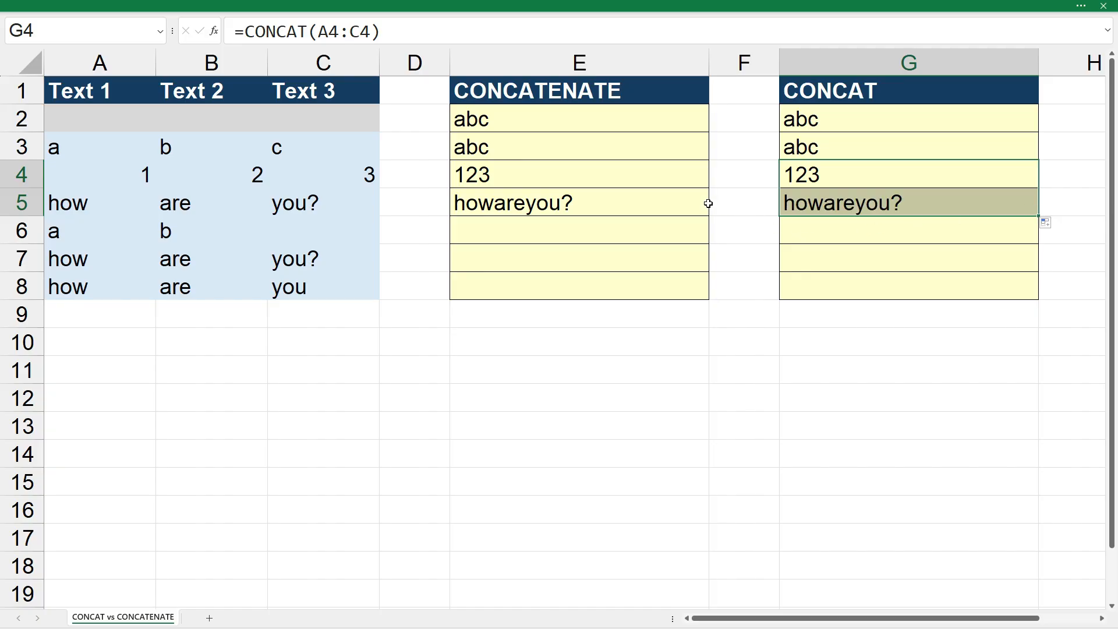
# Fill the CONCATENATE formula from E5 down to E6 and inspect the cells referenced by the copied formula
pyautogui.click(705, 204)
pyautogui.moveTo(708, 226); pyautogui.dragTo(651, 232)
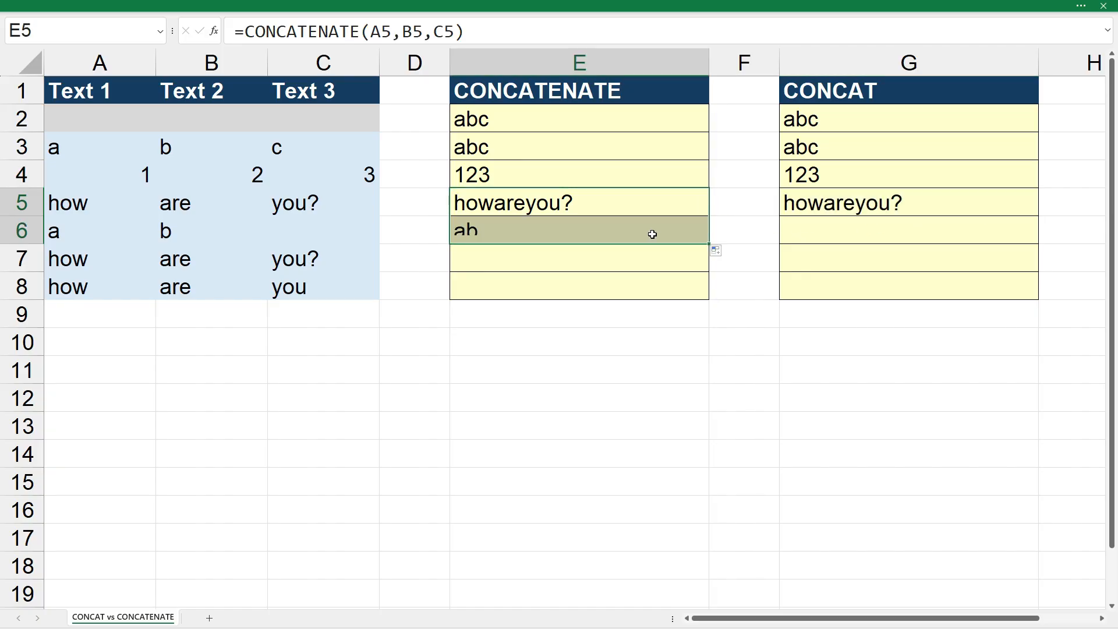
pyautogui.click(651, 232)
pyautogui.click(462, 31)
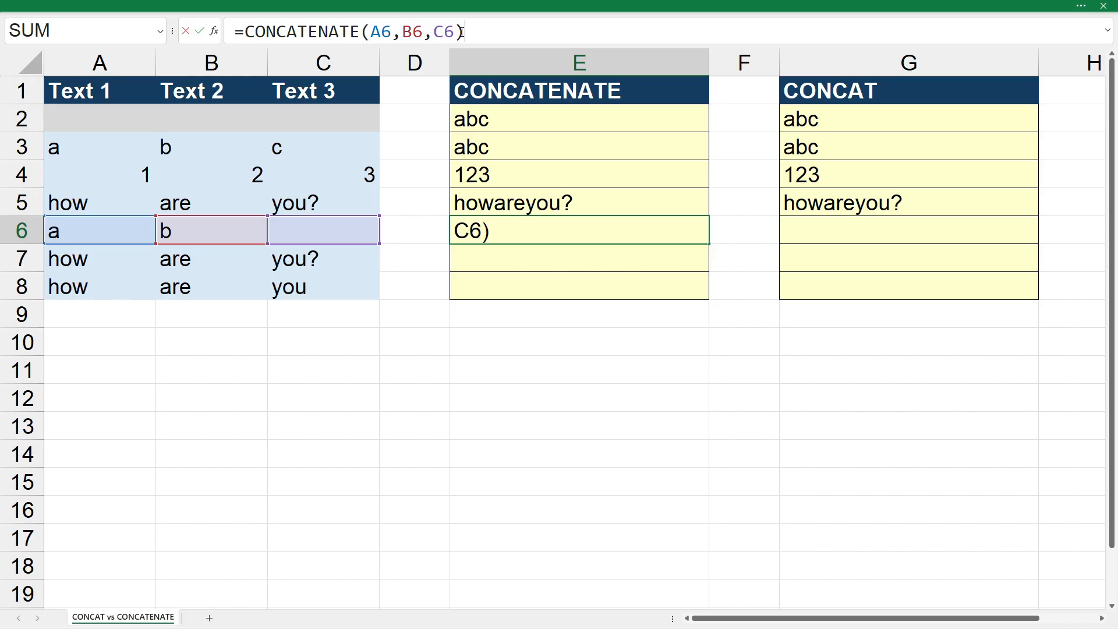
pyautogui.press('Escape')
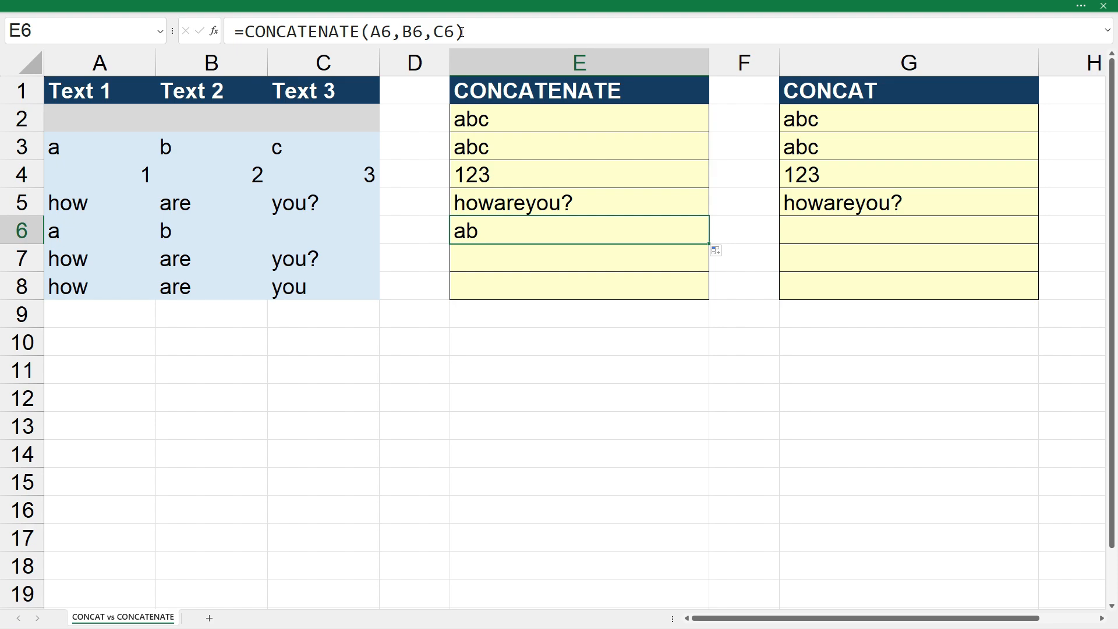
# Fill the CONCAT formula from G5 down to G6 and inspect the range referenced by the copied formula
pyautogui.click(954, 206)
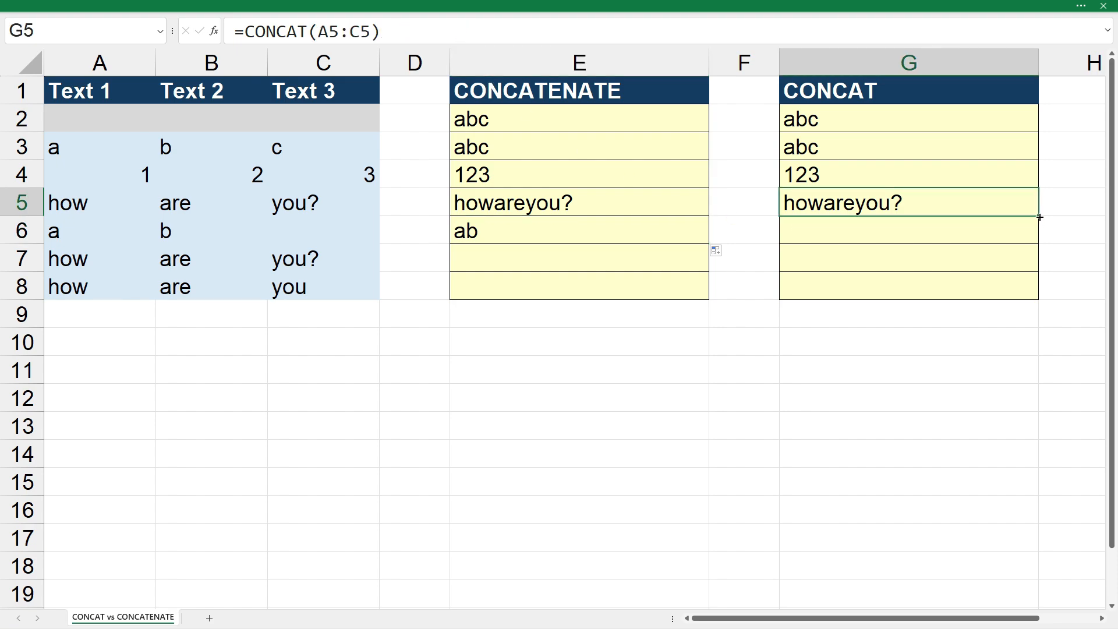
pyautogui.moveTo(1039, 216); pyautogui.dragTo(1039, 238)
pyautogui.click(973, 234)
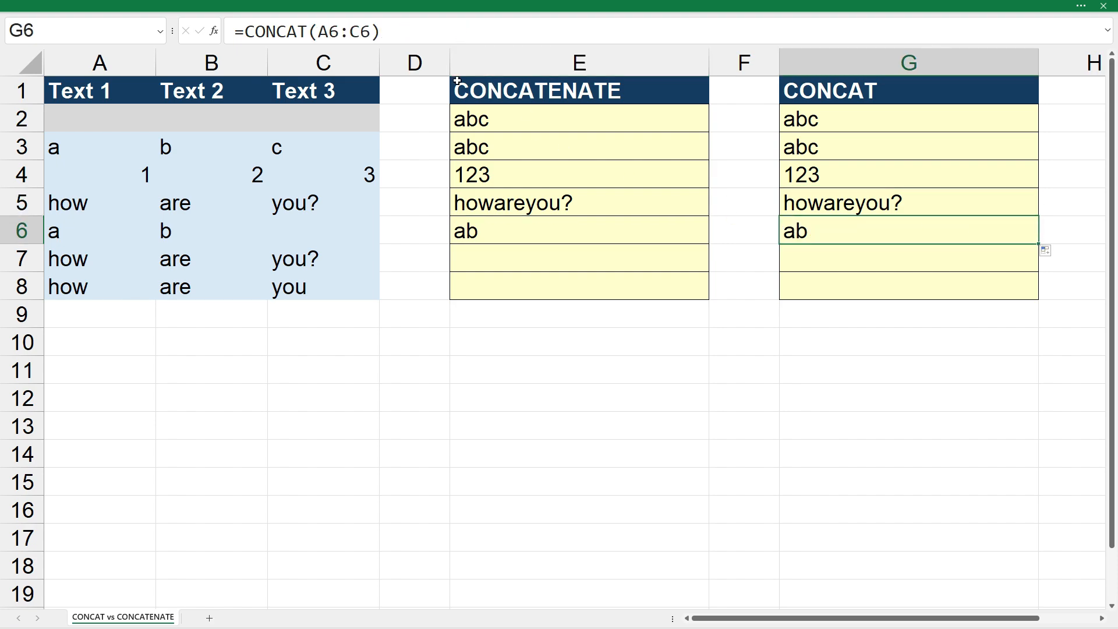
pyautogui.click(427, 33)
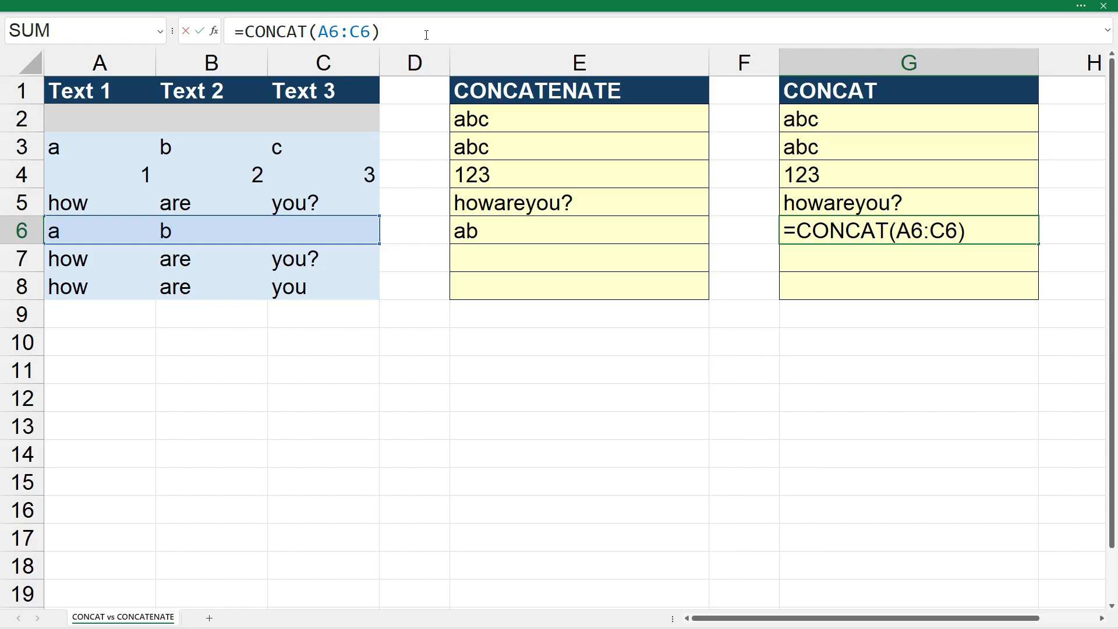
pyautogui.hotkey('ctrl', 'Return')
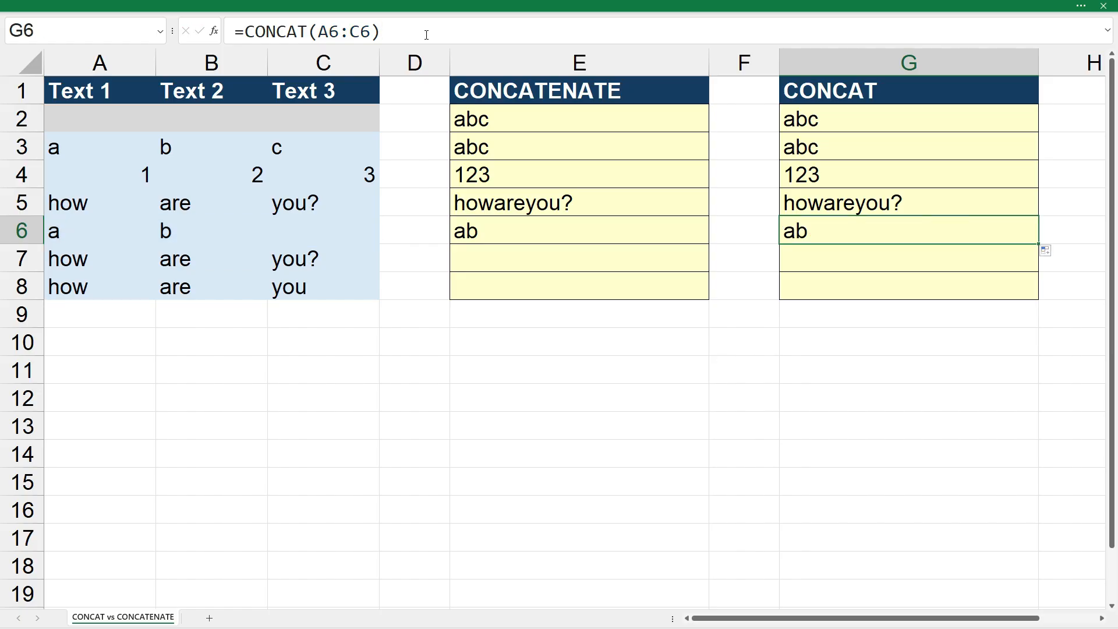
# Compare the row 6 formulas in E6 and G6, and review how the CONCATENATE formula in E2 uses quoted text
pyautogui.click(698, 230)
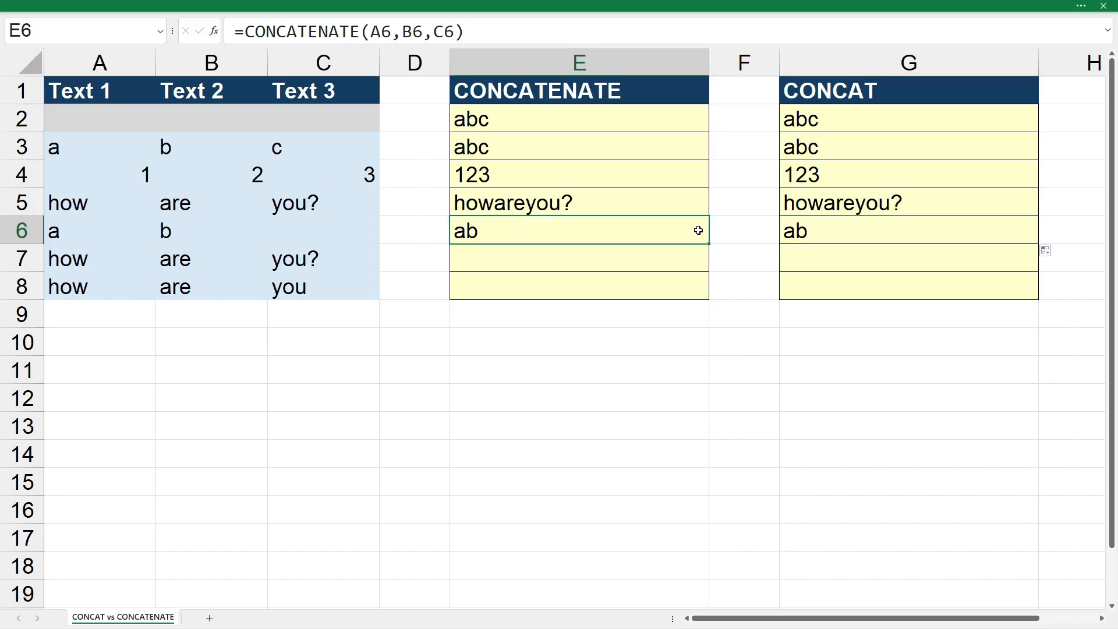
pyautogui.click(793, 233)
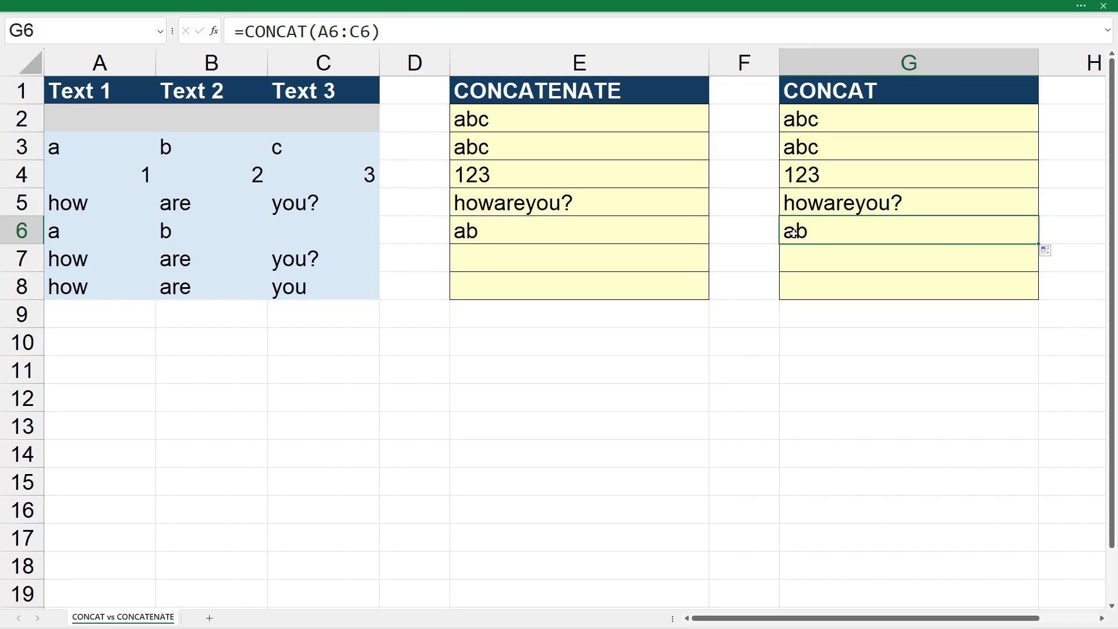
pyautogui.click(696, 232)
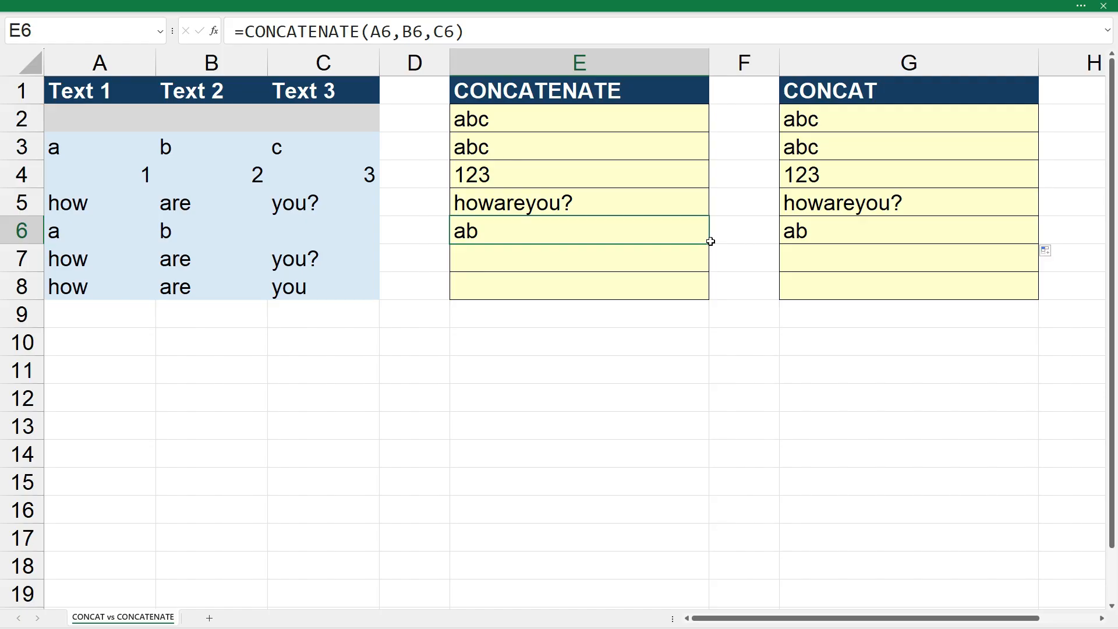
pyautogui.click(567, 123)
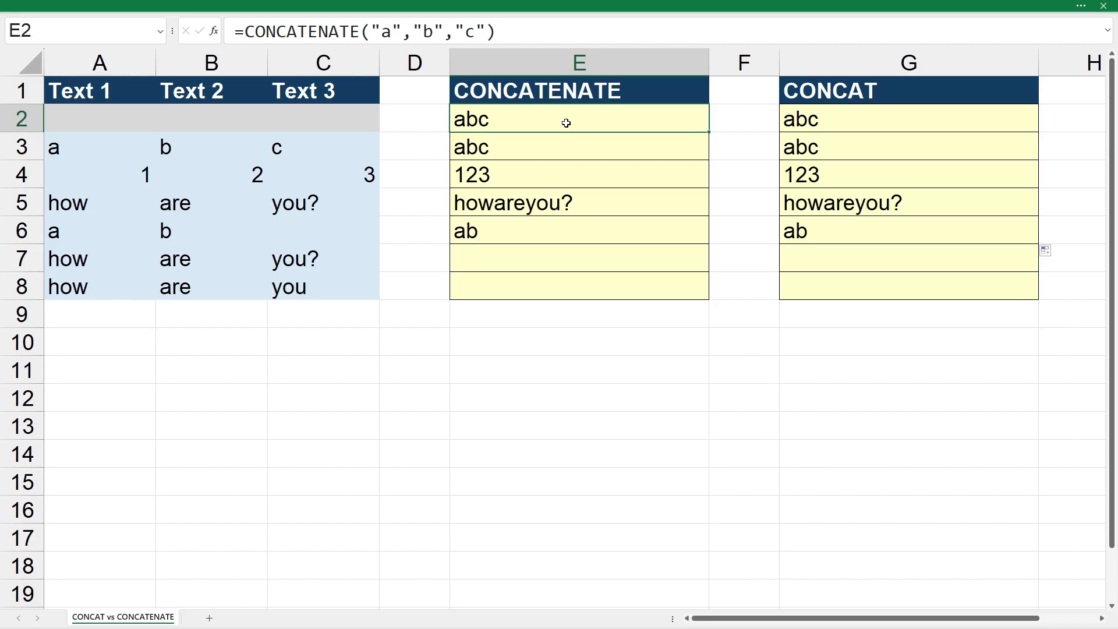
# Enter =CONCATENATE(A7," ",B7," ",C7) in cell E7 to join the row 7 words with spaces between them
pyautogui.click(553, 257)
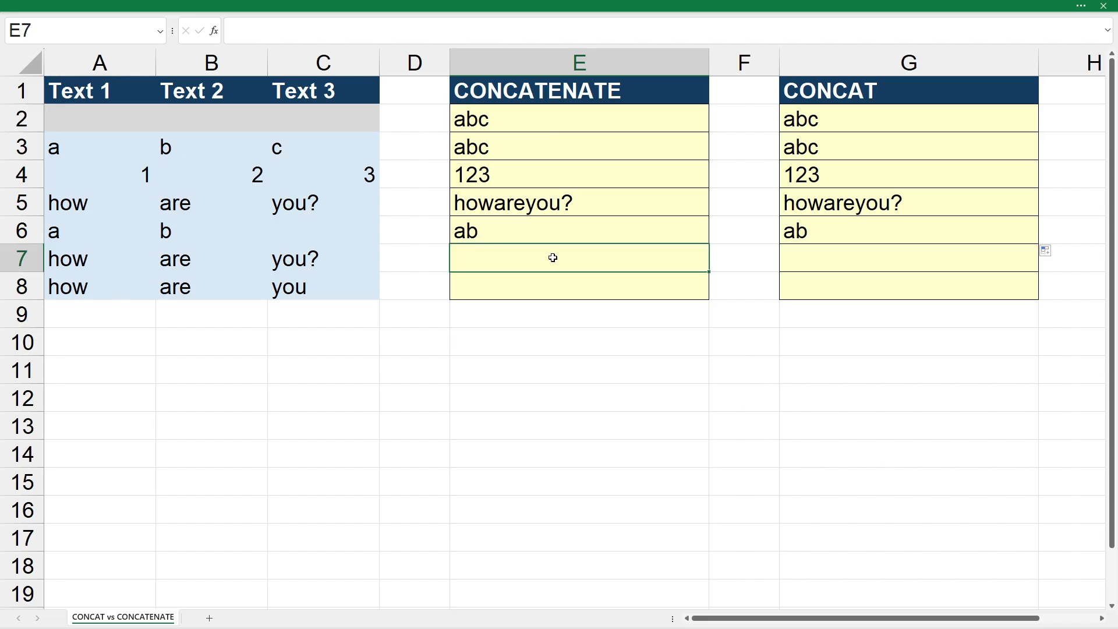
pyautogui.write('=concatenate(')
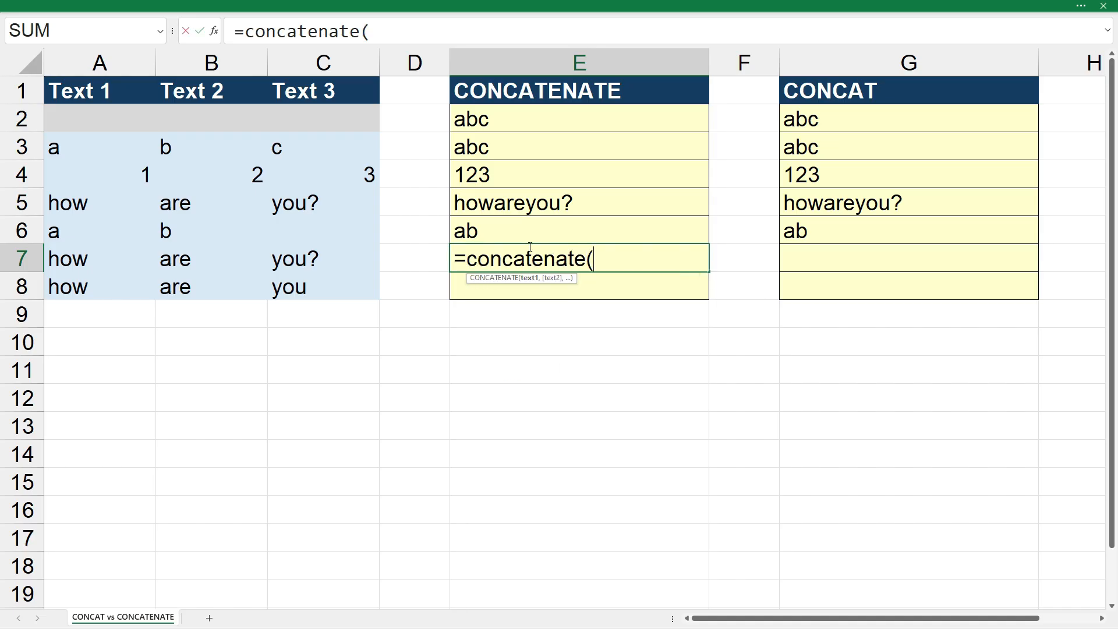
pyautogui.click(100, 262)
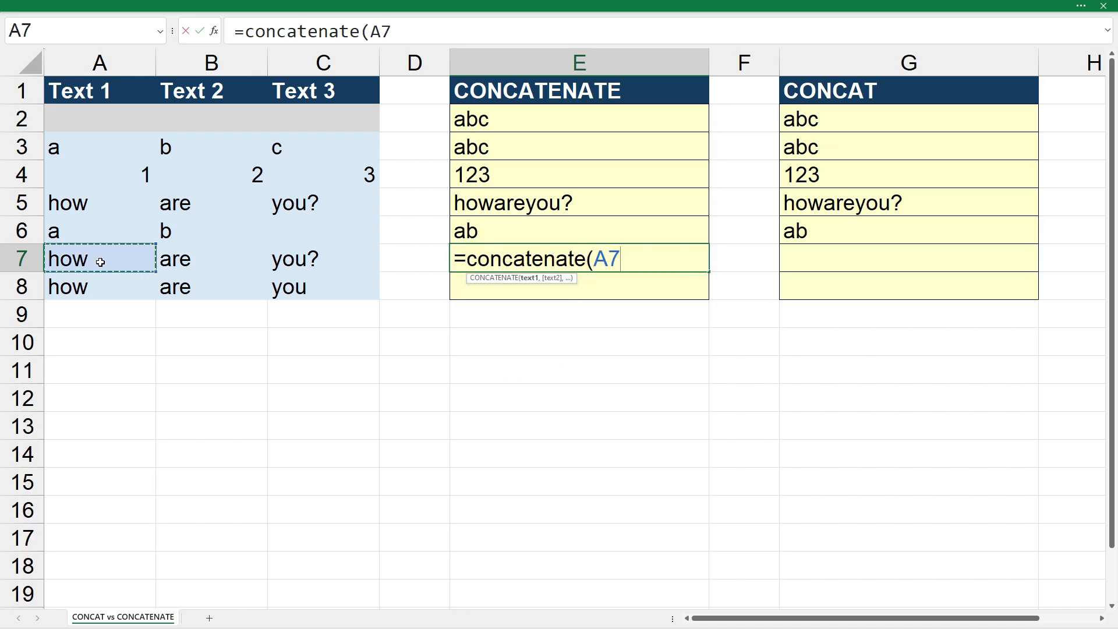
pyautogui.write(',')
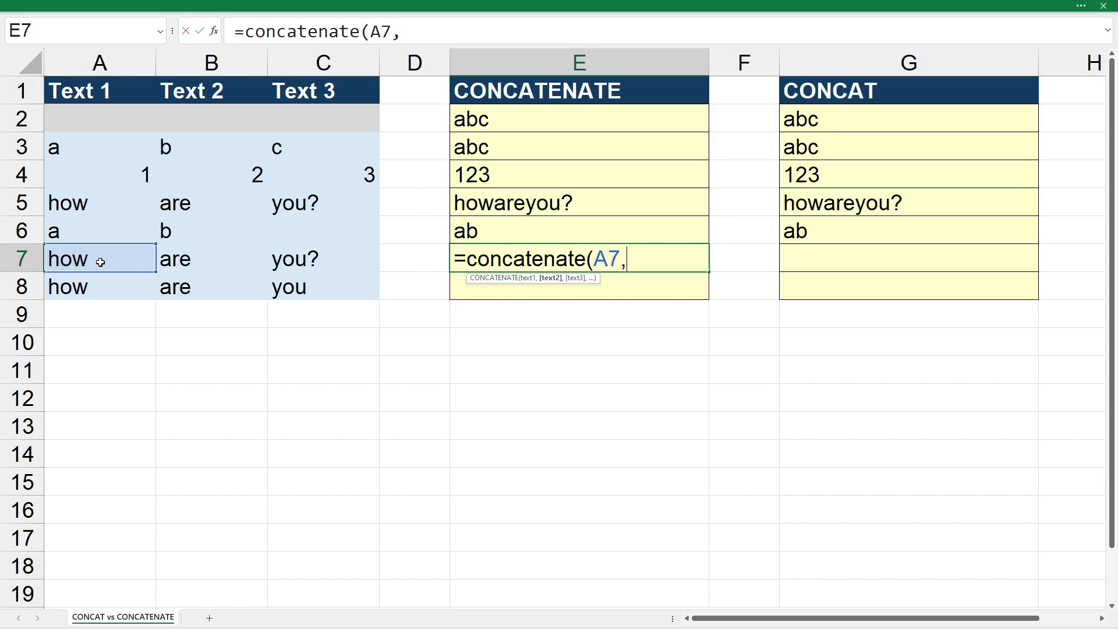
pyautogui.write('" ",')
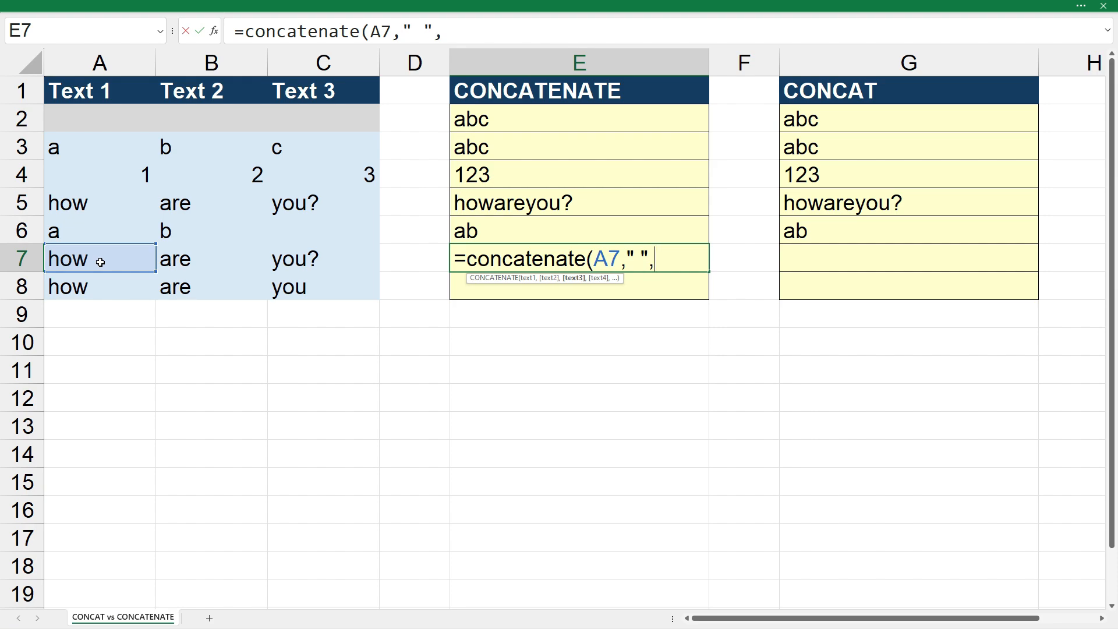
pyautogui.click(174, 260)
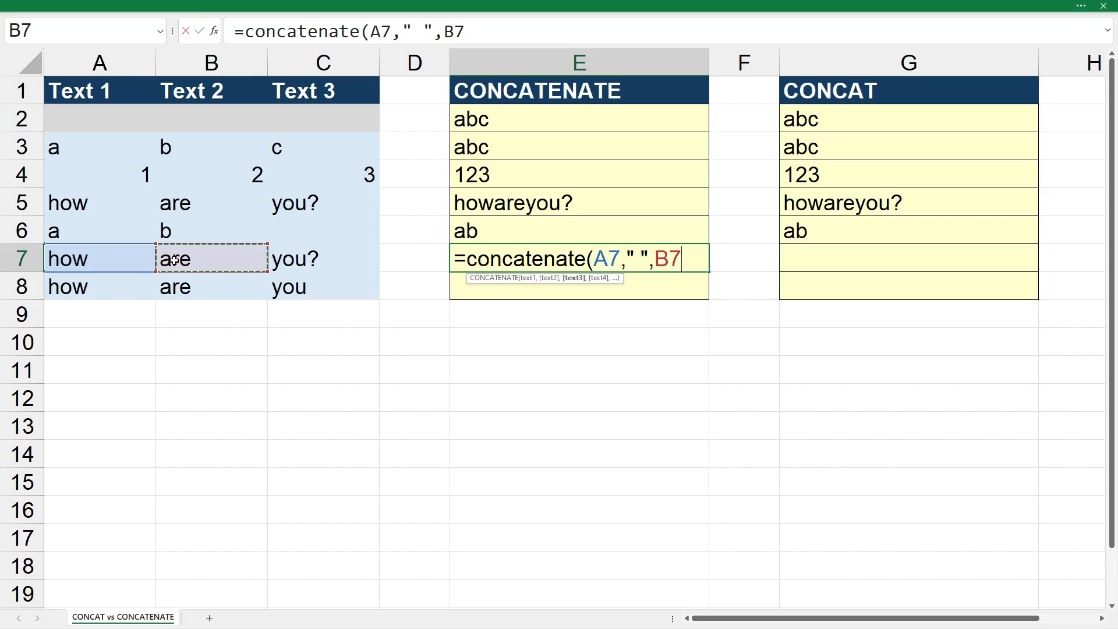
pyautogui.write(',')
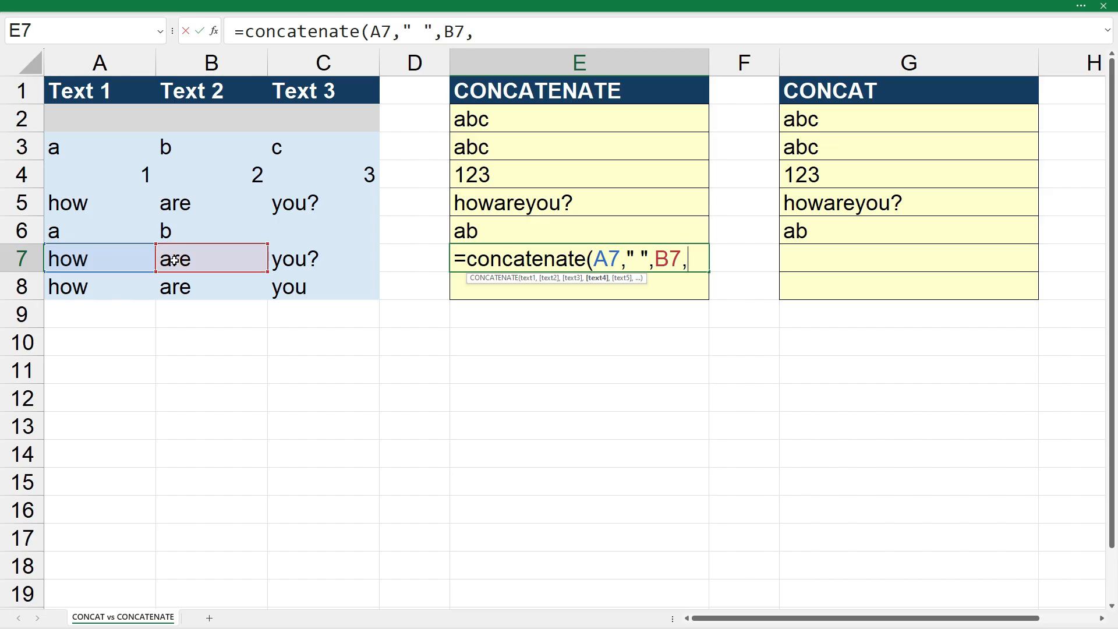
pyautogui.write('" ",')
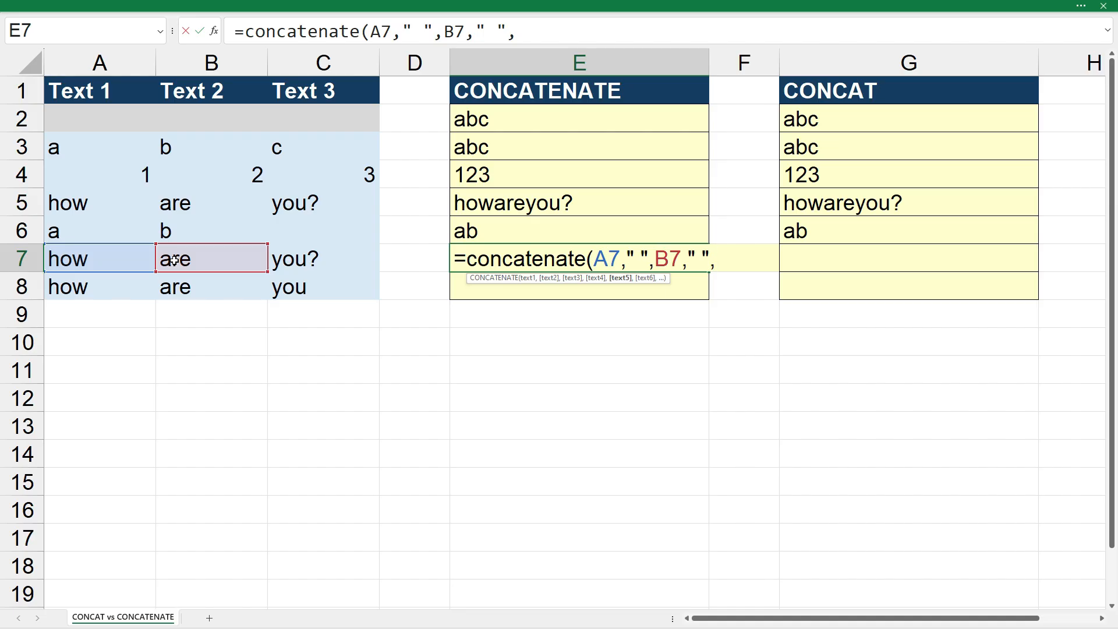
pyautogui.click(299, 260)
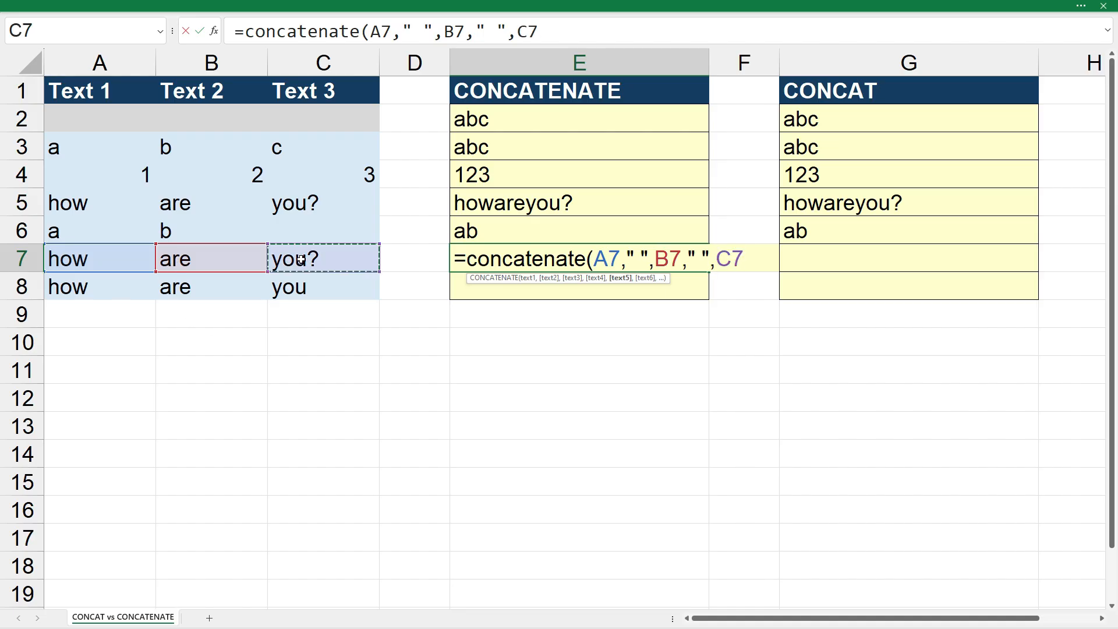
pyautogui.write(')')
pyautogui.press('Return')
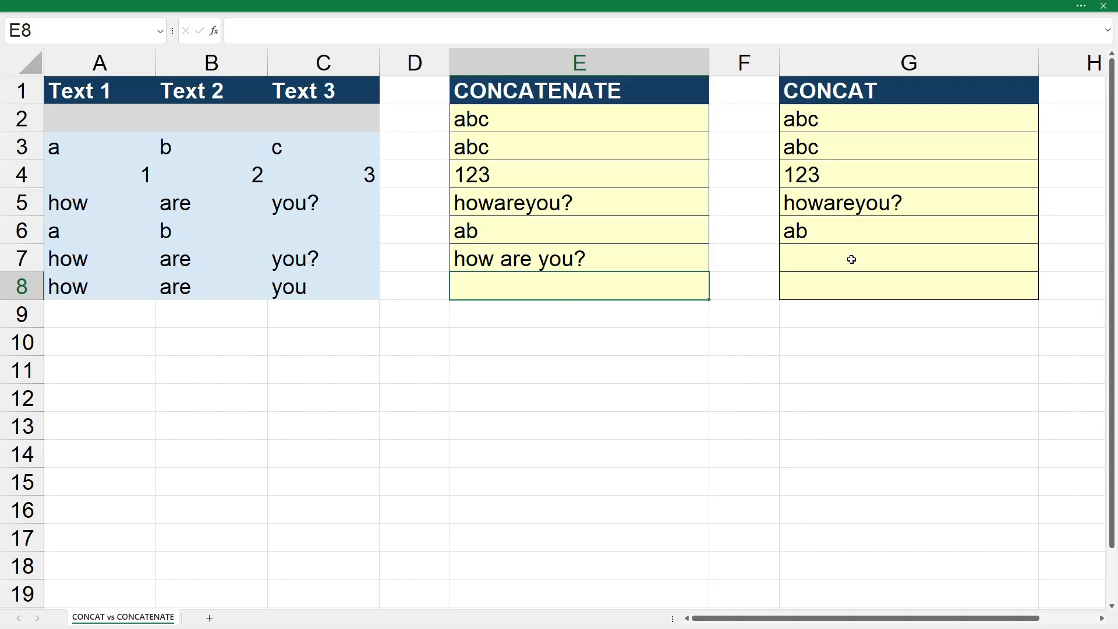
# Enter =CONCAT(A7," ",B7," ",C7) in cell G7, and compare it with the CONCATENATE formula in E7
pyautogui.click(873, 256)
pyautogui.click(1014, 230)
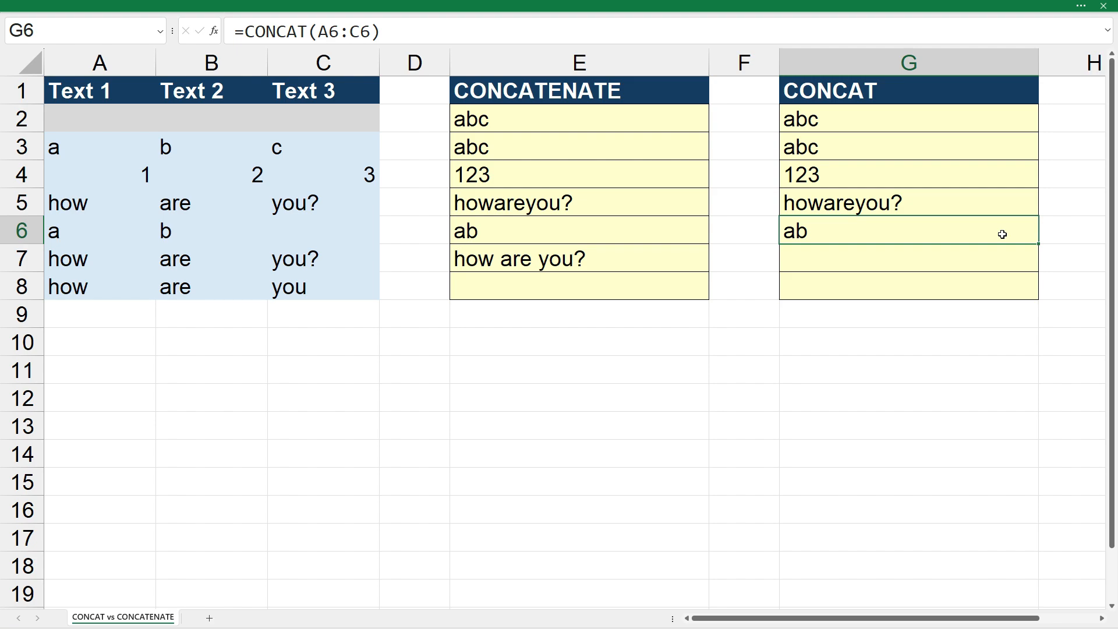
pyautogui.click(920, 260)
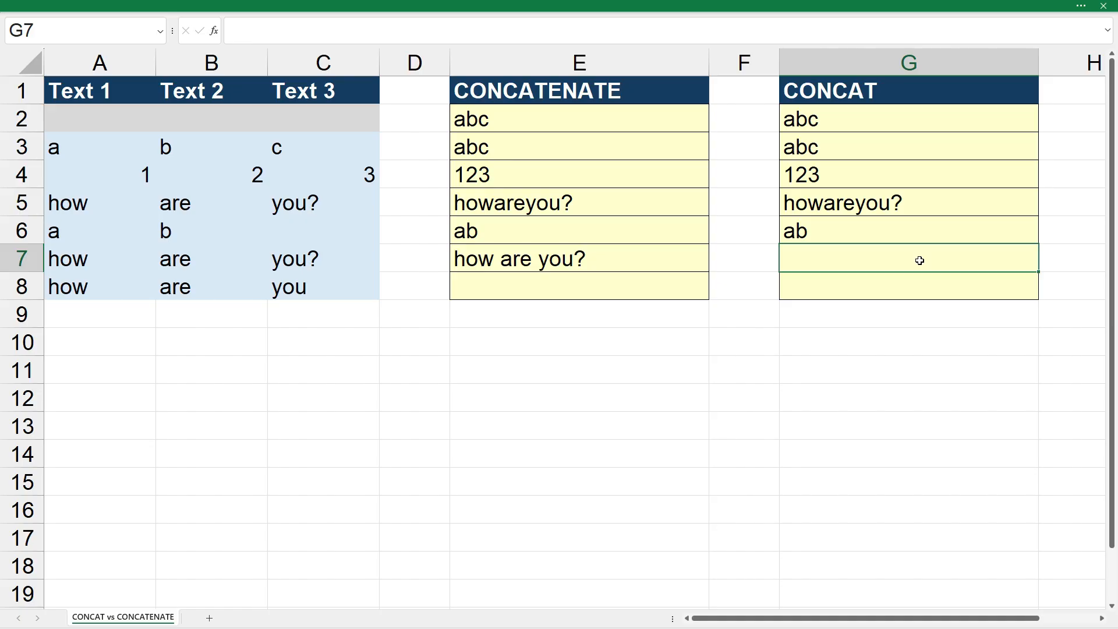
pyautogui.write('=concat(')
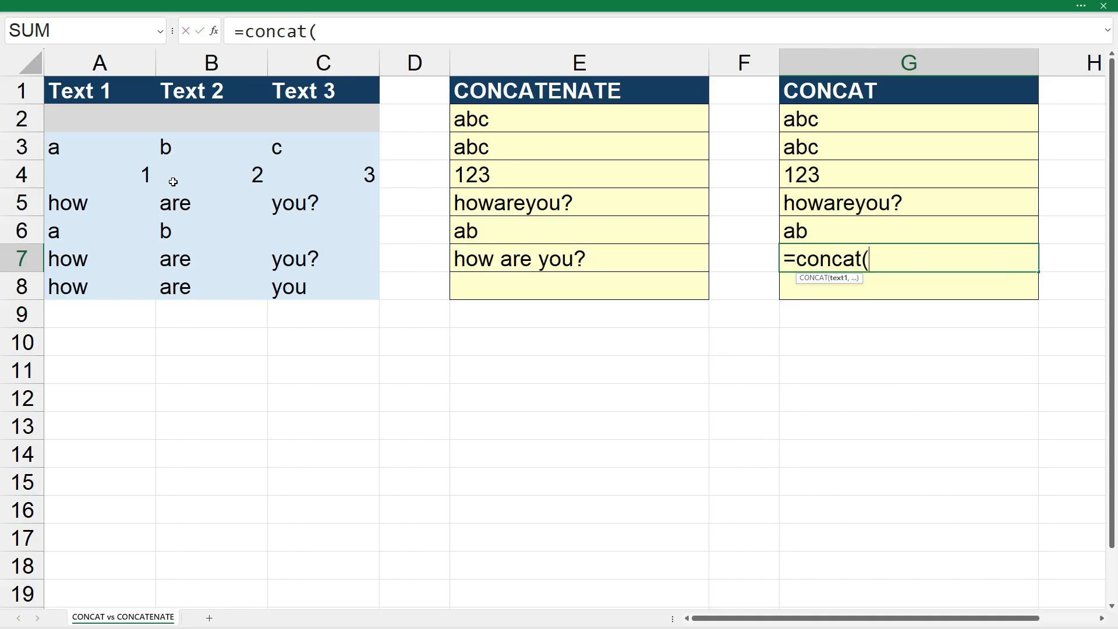
pyautogui.click(101, 261)
pyautogui.write('," ",')
pyautogui.click(209, 259)
pyautogui.write('," ",')
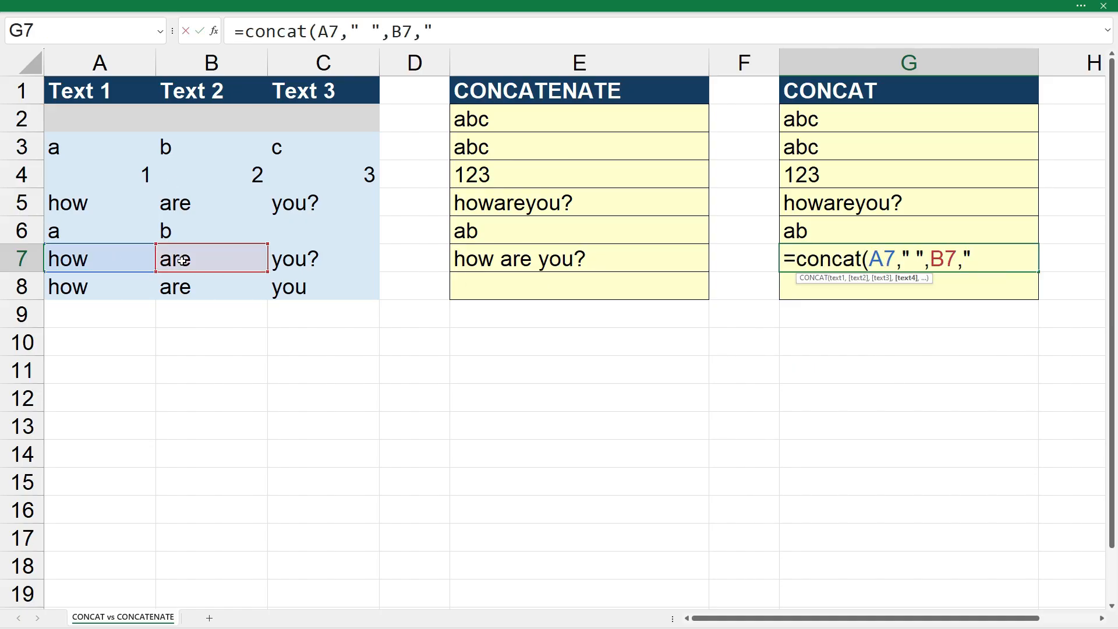
pyautogui.click(311, 263)
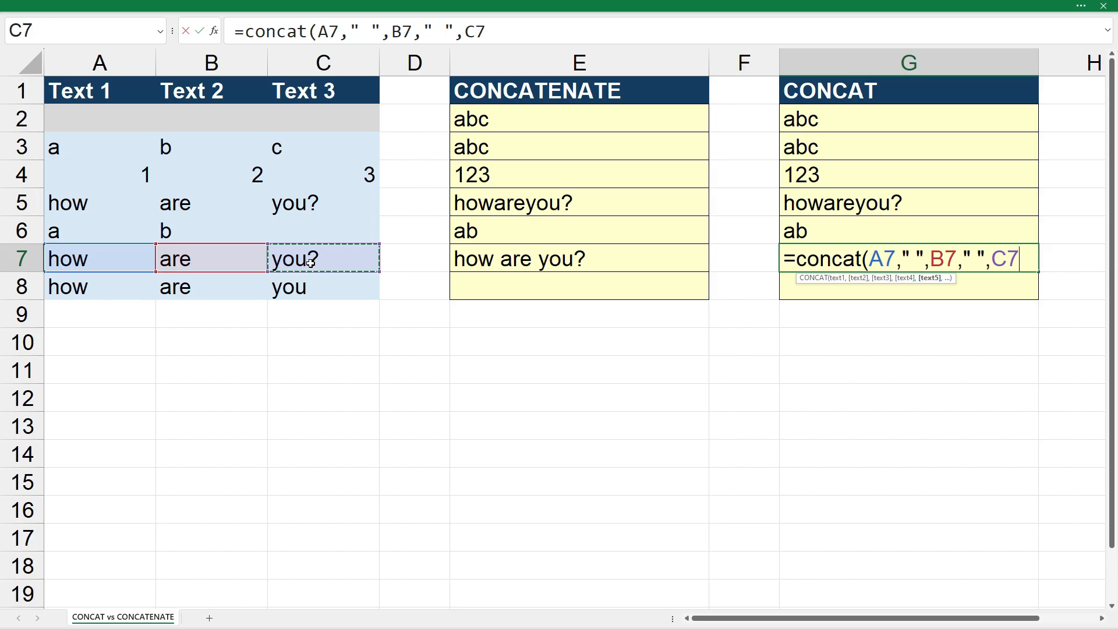
pyautogui.write(')')
pyautogui.press('Return')
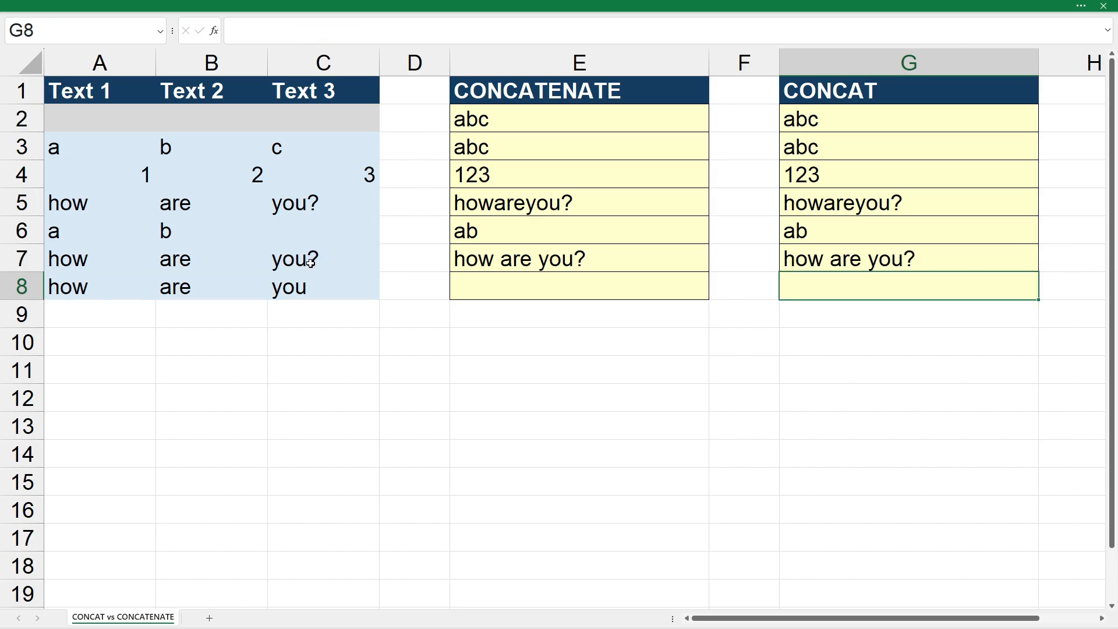
pyautogui.click(853, 267)
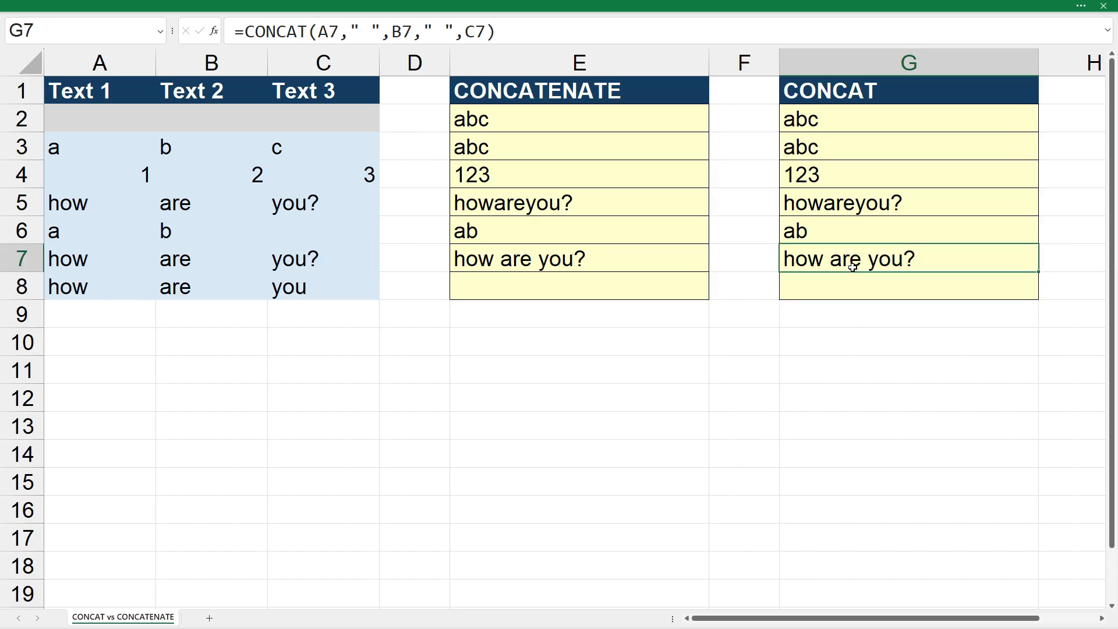
pyautogui.click(686, 261)
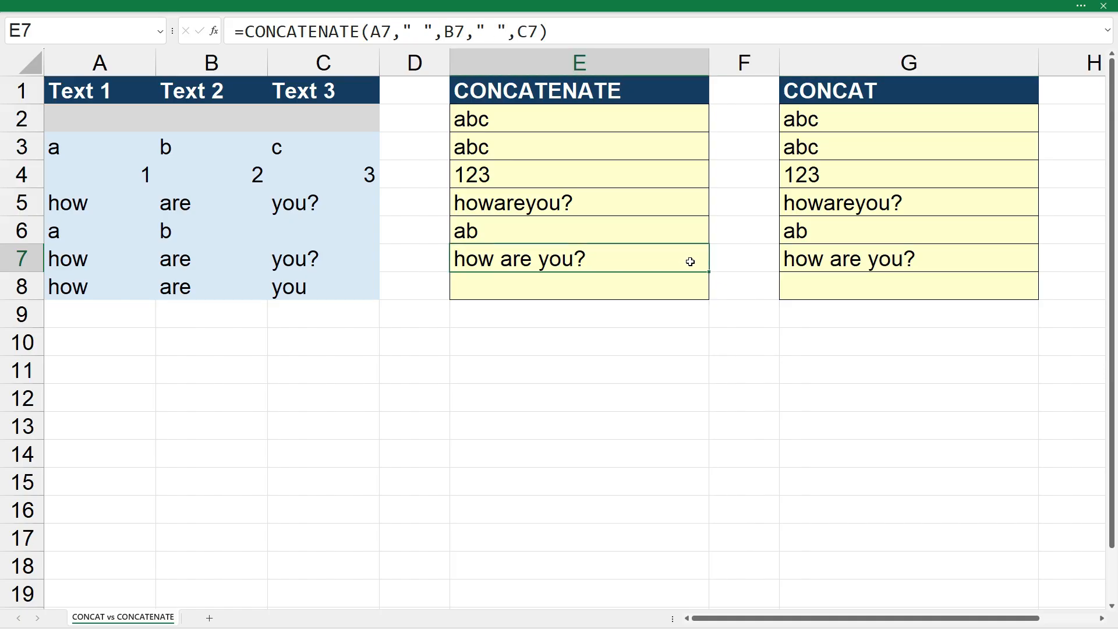
# Fill the CONCATENATE formula from E7 down to E8 to join the row 8 words with spaces
pyautogui.click(809, 260)
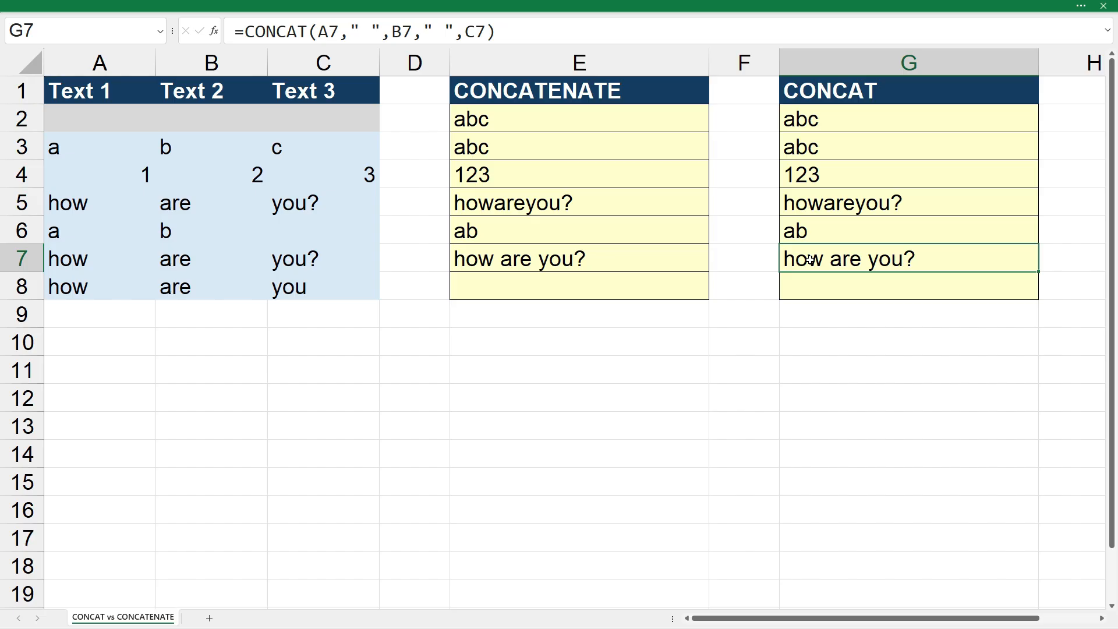
pyautogui.click(688, 258)
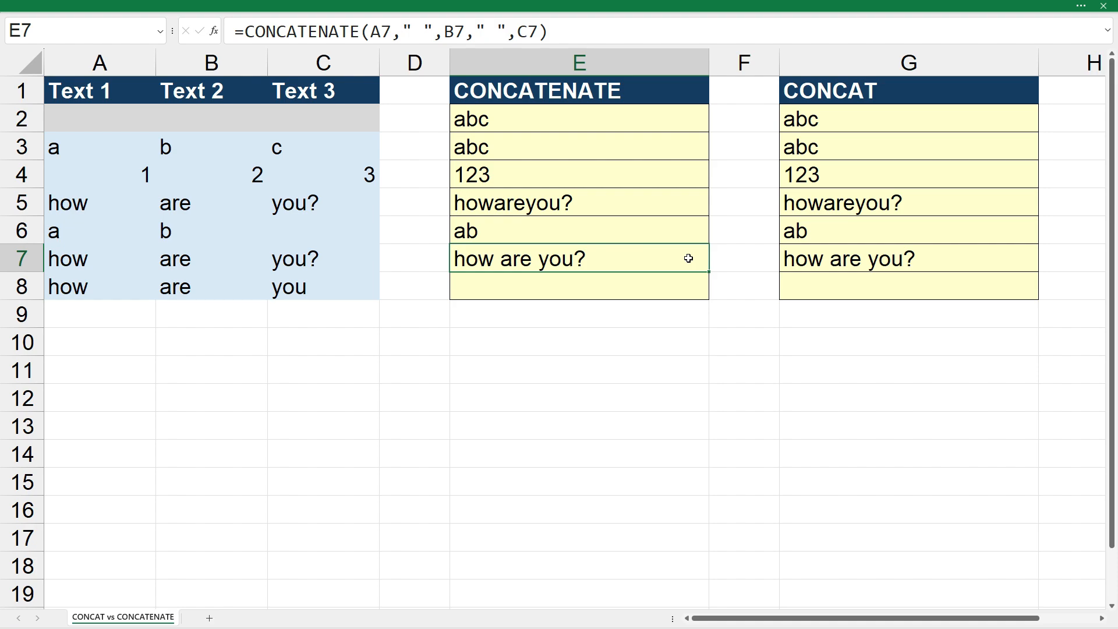
pyautogui.moveTo(710, 274); pyautogui.dragTo(709, 291)
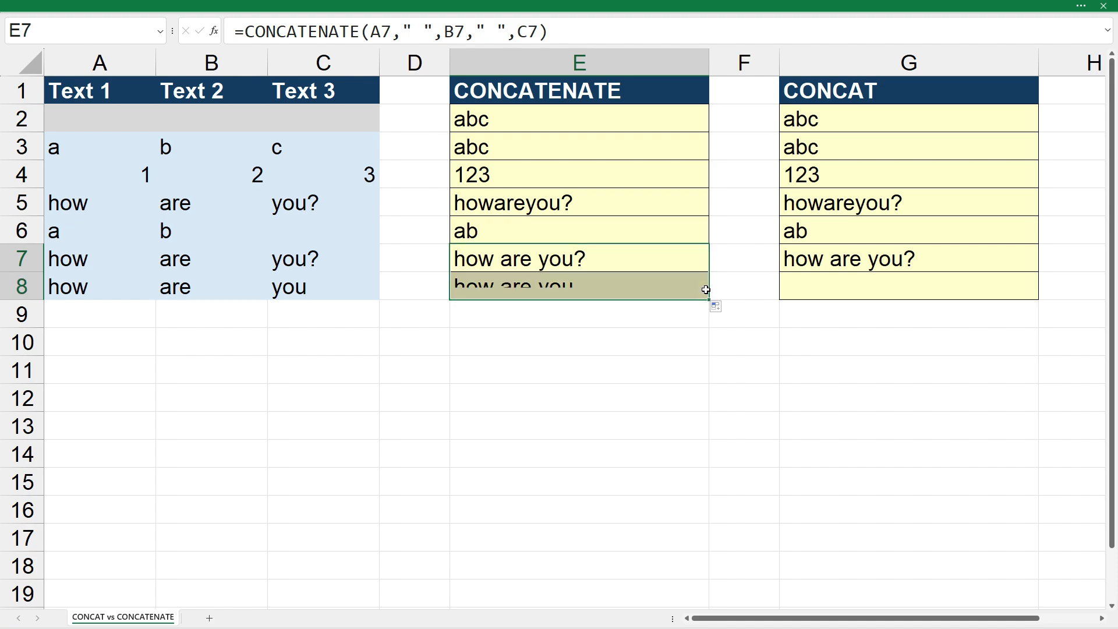
pyautogui.click(676, 287)
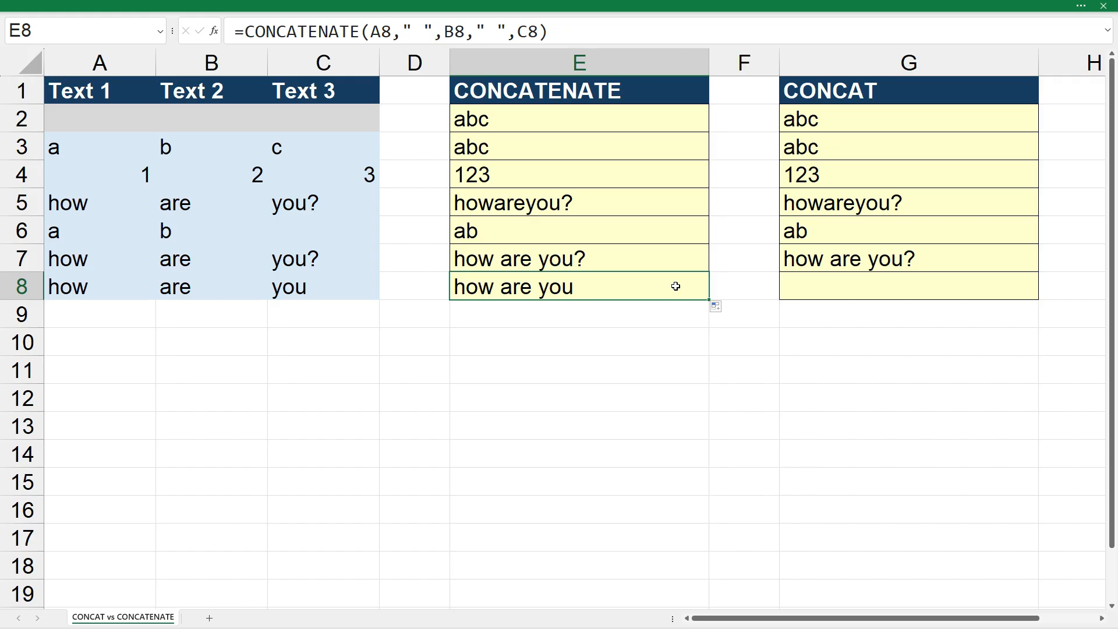
# Append "?" as a final text argument in E8, making the formula =CONCATENATE(A8," ",B8," ",C8,"?")
pyautogui.click(542, 32)
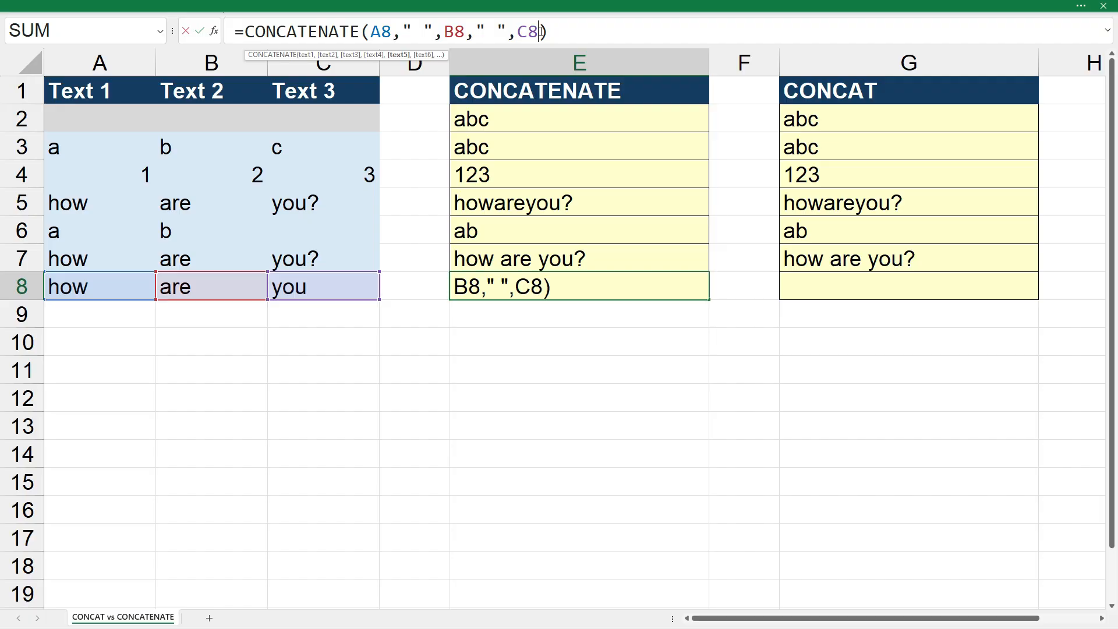
pyautogui.write(',"?')
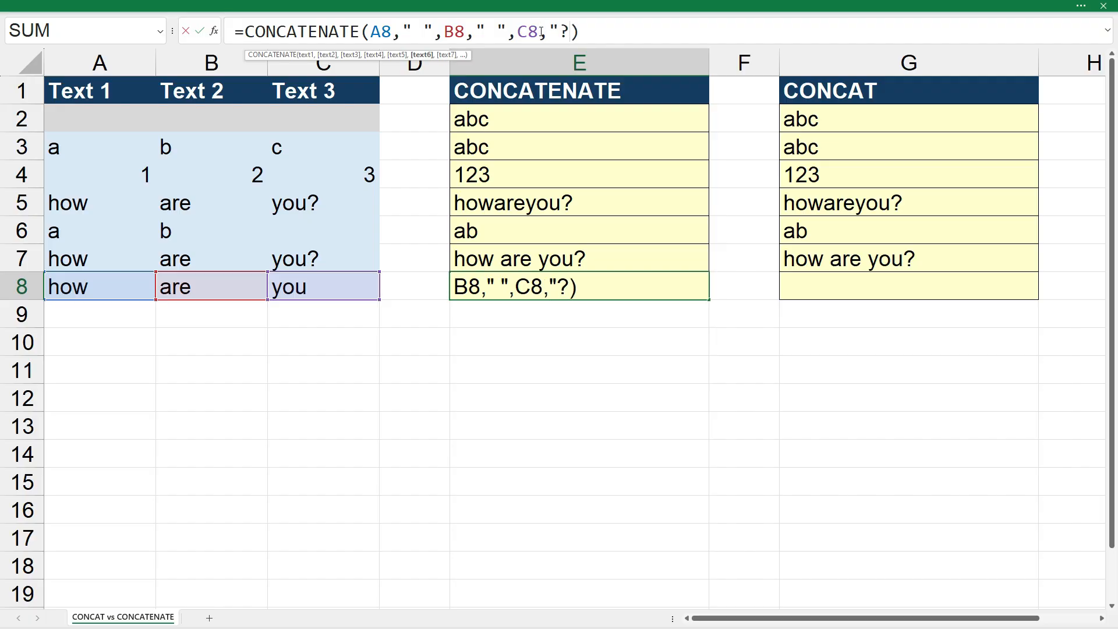
pyautogui.write('"')
pyautogui.press('Return')
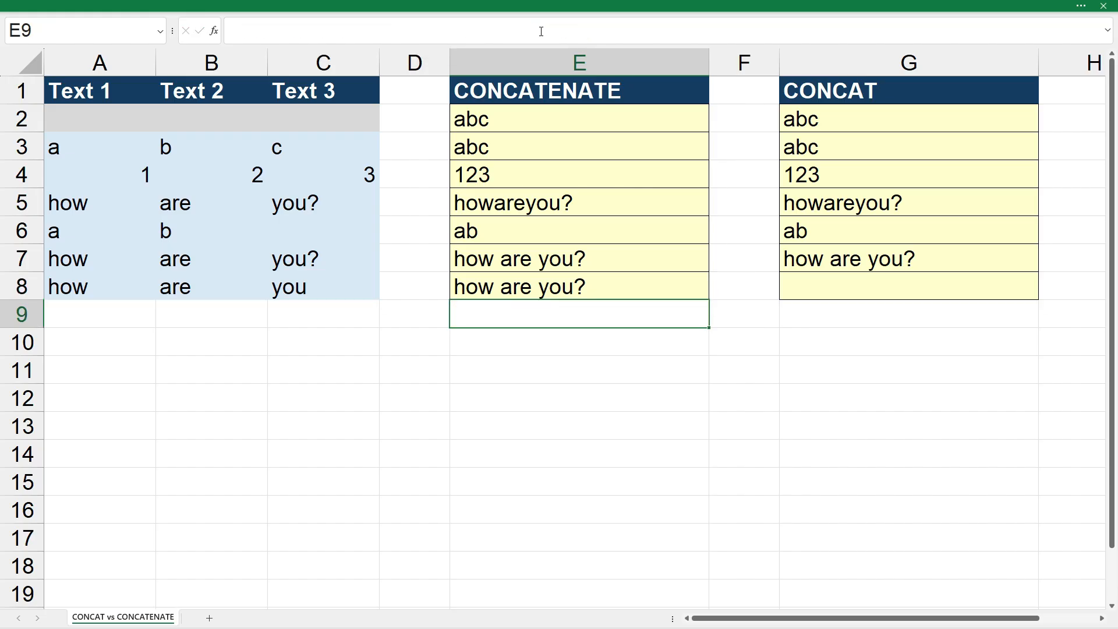
pyautogui.click(616, 286)
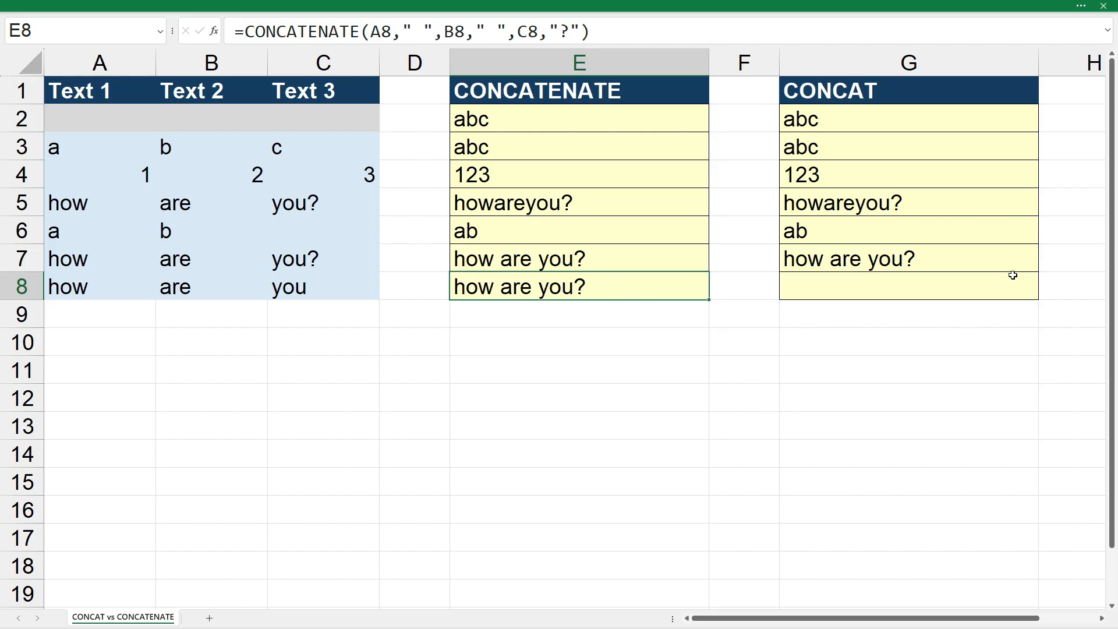
# Fill the CONCAT formula from G7 down to G8 and extend it to =CONCAT(A8," ",B8," ",C8,"?")
pyautogui.click(1013, 256)
pyautogui.moveTo(1038, 273); pyautogui.dragTo(990, 287)
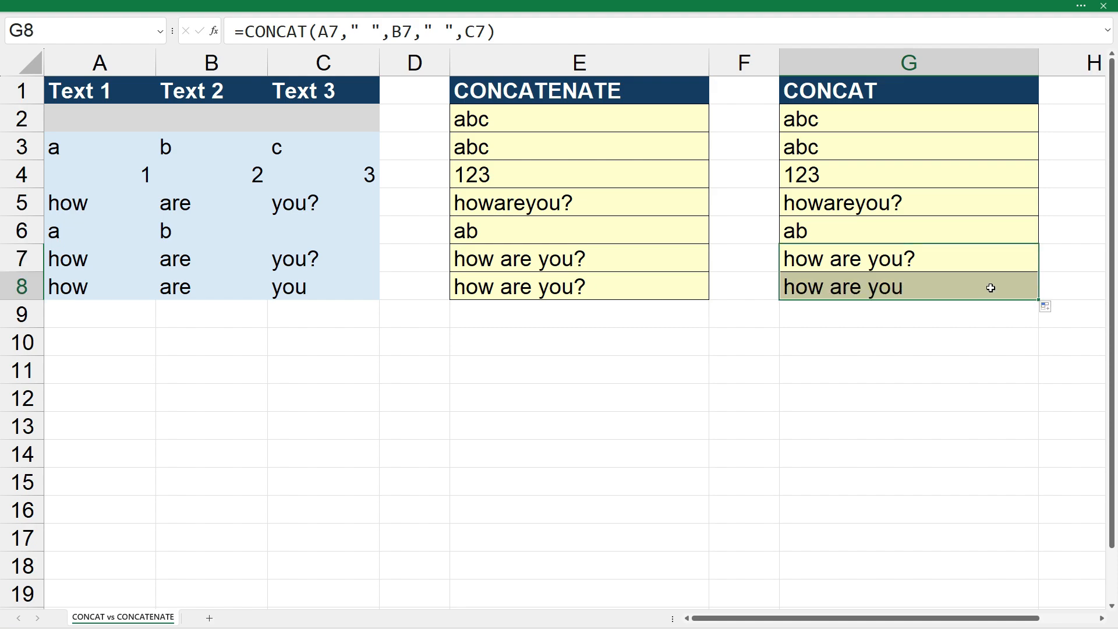
pyautogui.click(491, 31)
pyautogui.write(',"?"')
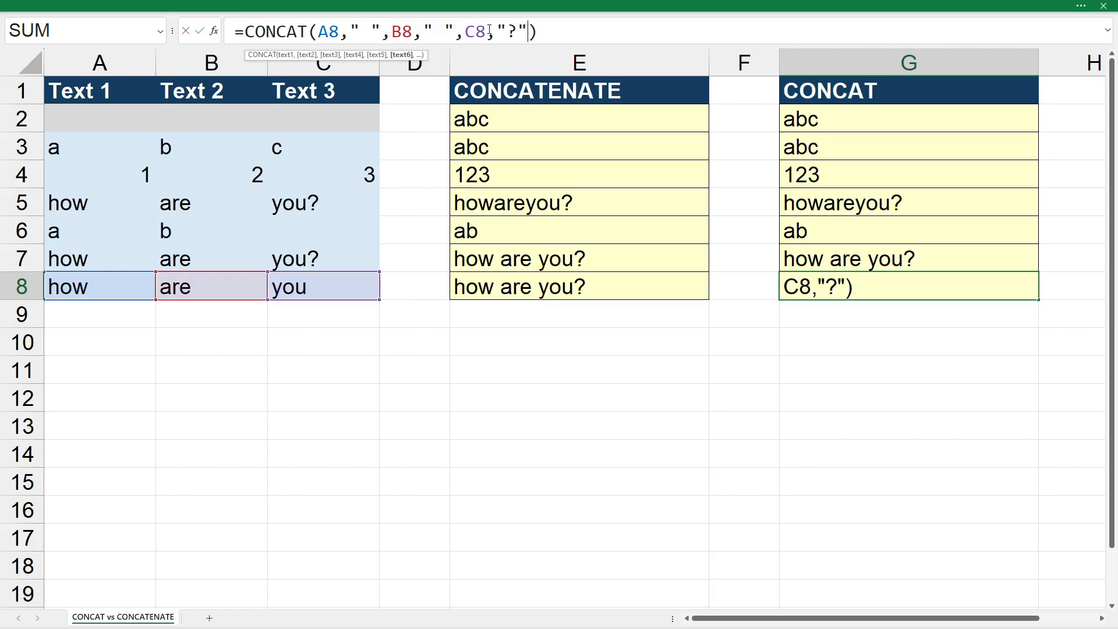
pyautogui.press('Return')
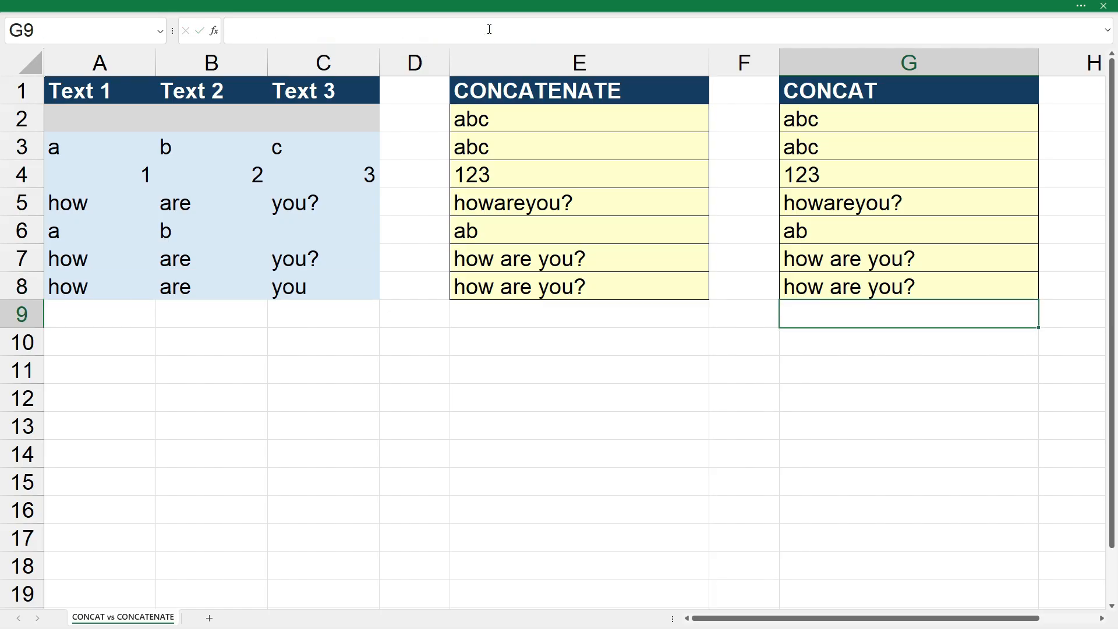
# Compare the row 8 CONCAT formula in G8 with the CONCATENATE formula in E8
pyautogui.click(886, 287)
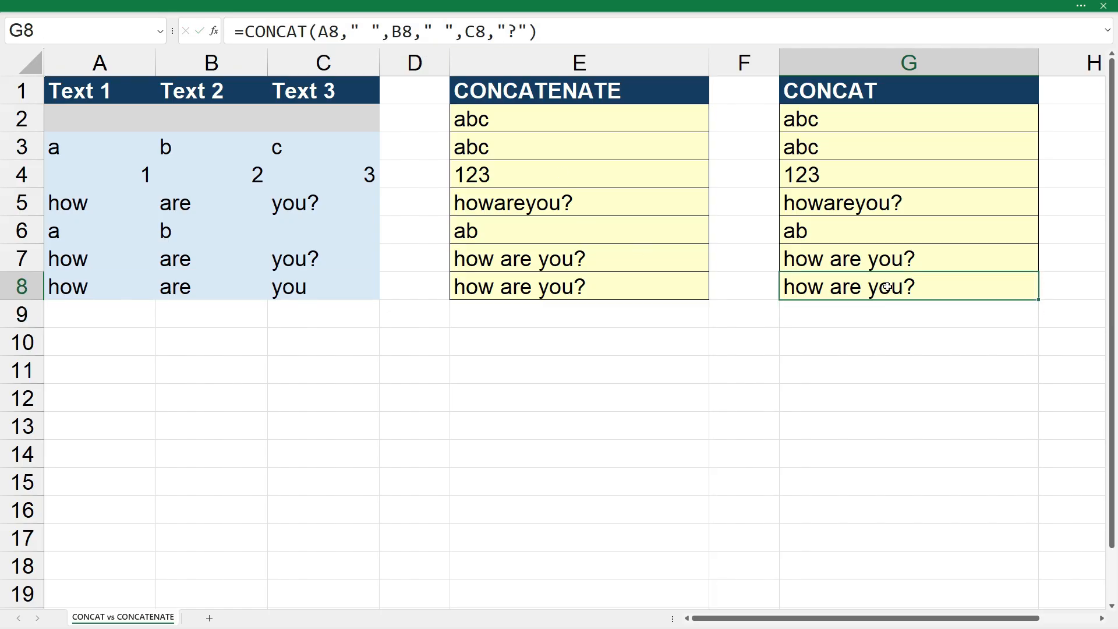
pyautogui.click(658, 283)
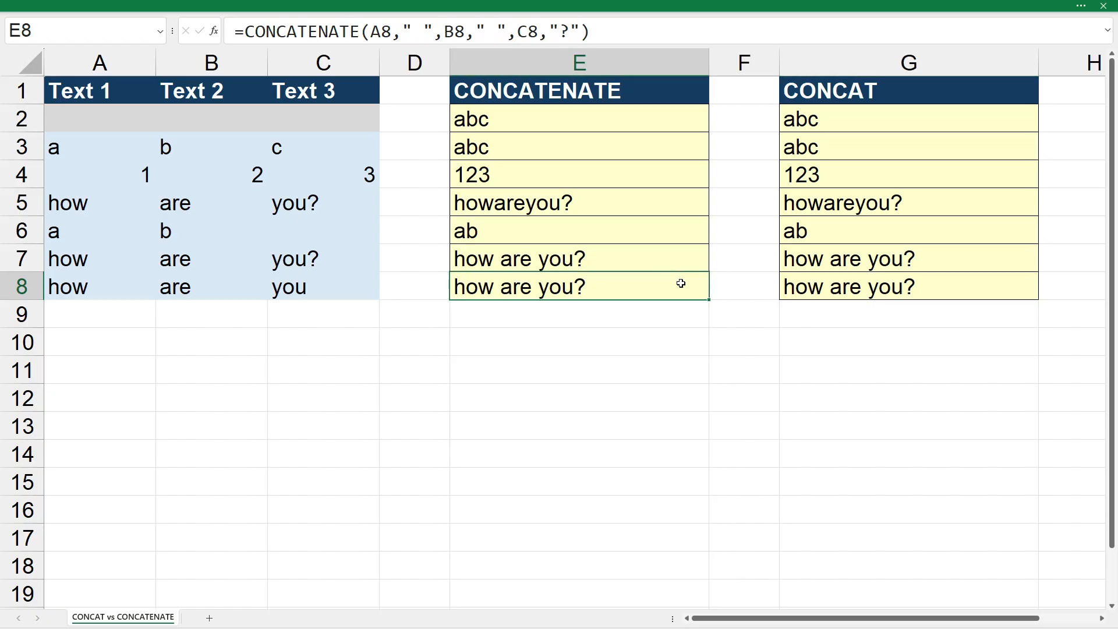
pyautogui.click(826, 287)
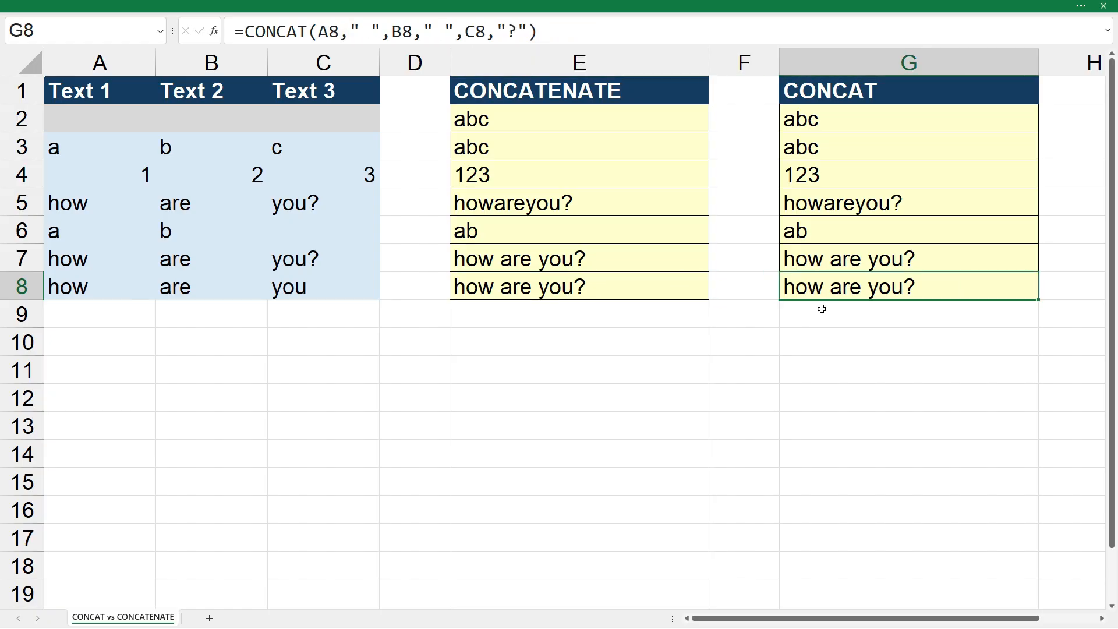
pyautogui.click(819, 339)
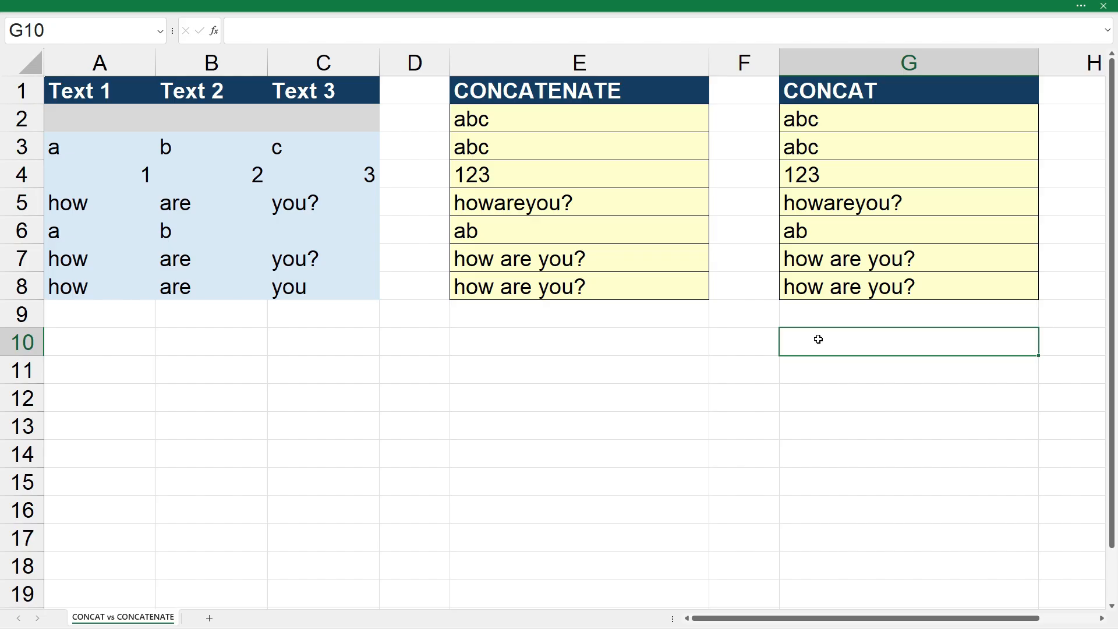